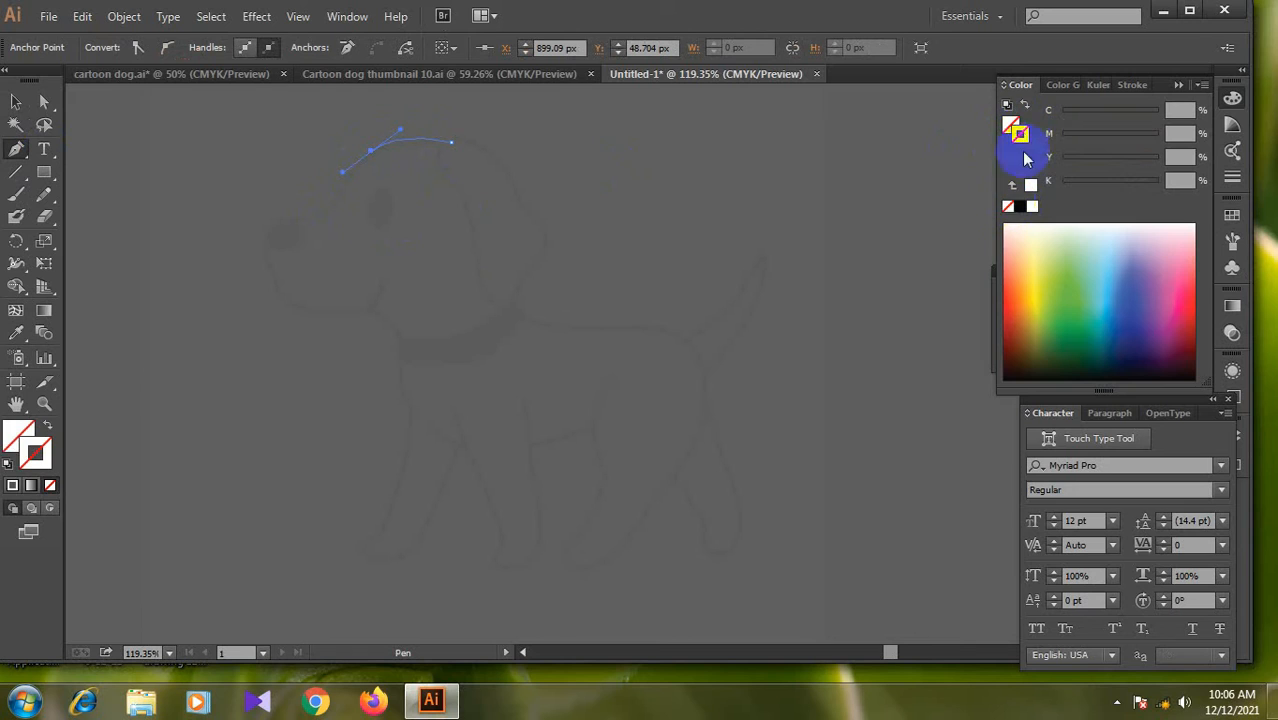
Trace the sketched head profile with a black Pen path, from the forehead around the nose and chin to the mouth corner
left_click_drag(295, 223, 294, 220)
left_click_drag(264, 255, 379, 268)
key("ctrl+z")
left_click(264, 255)
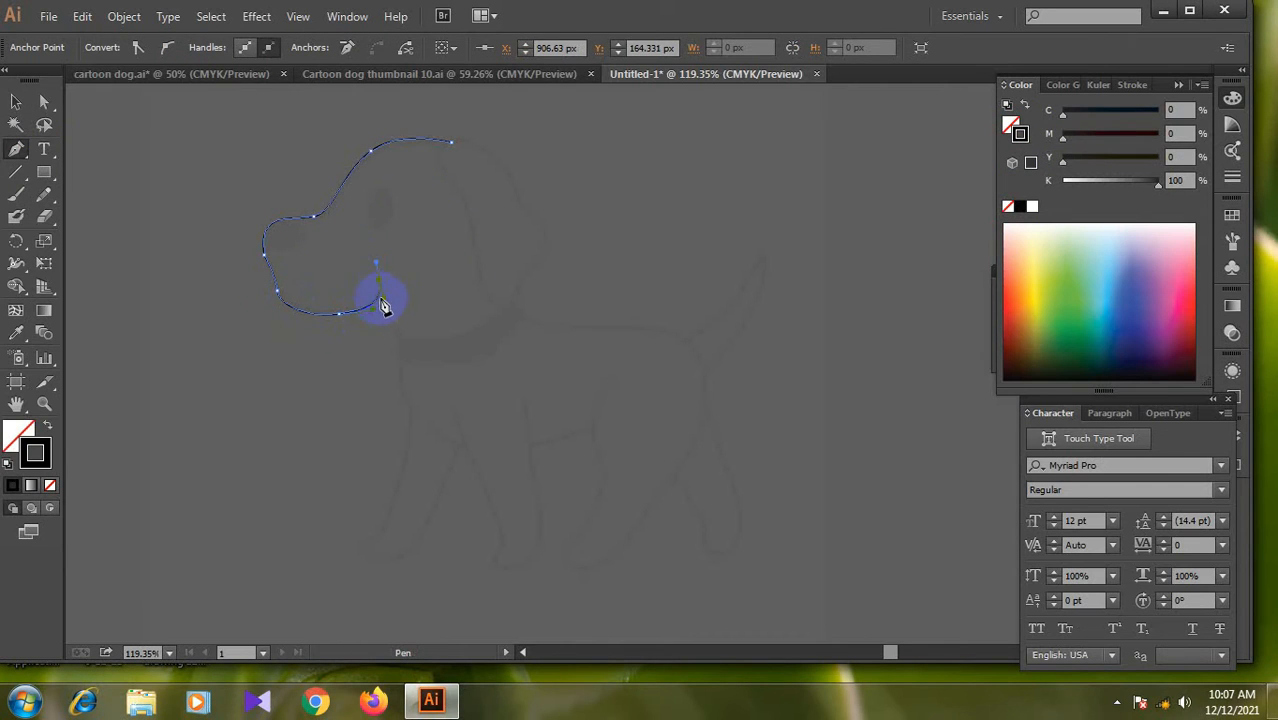
left_click(373, 338, "ctrl")
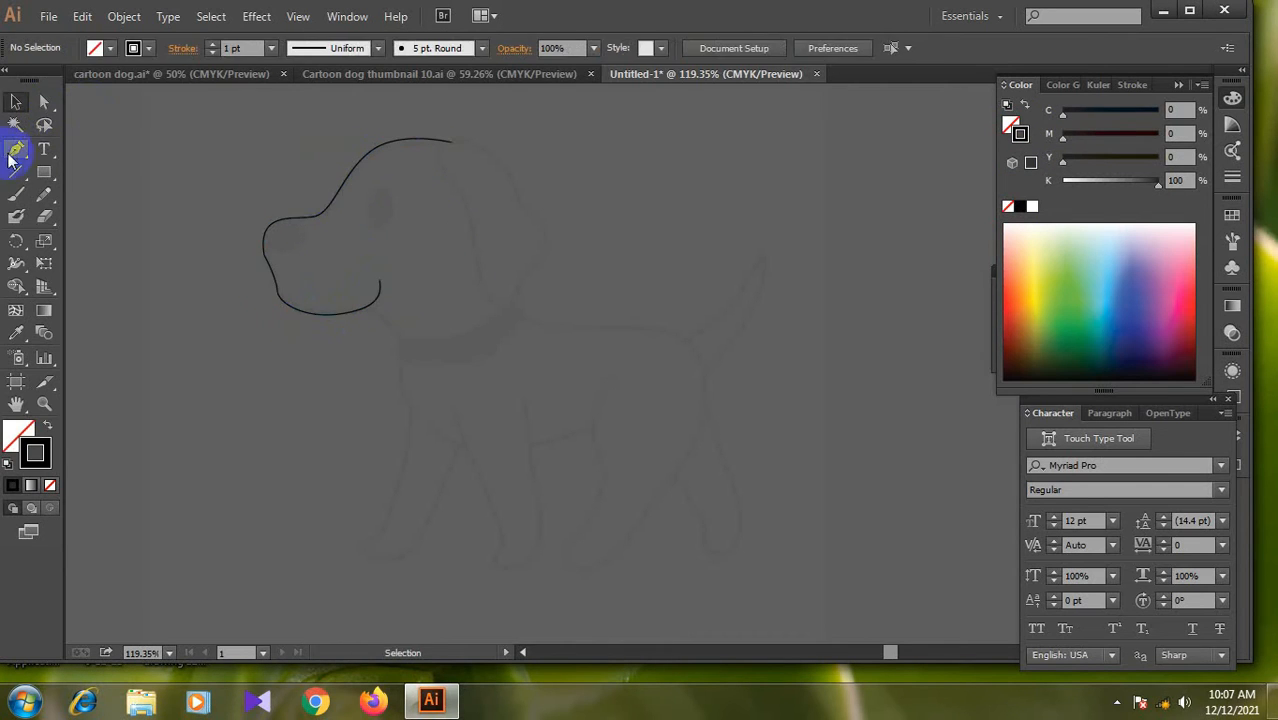
Trace the throat, chest and near front leg as a separate Pen path, running around the paw and up the leg's rear edge
left_click(361, 308)
left_click_drag(398, 352, 406, 356)
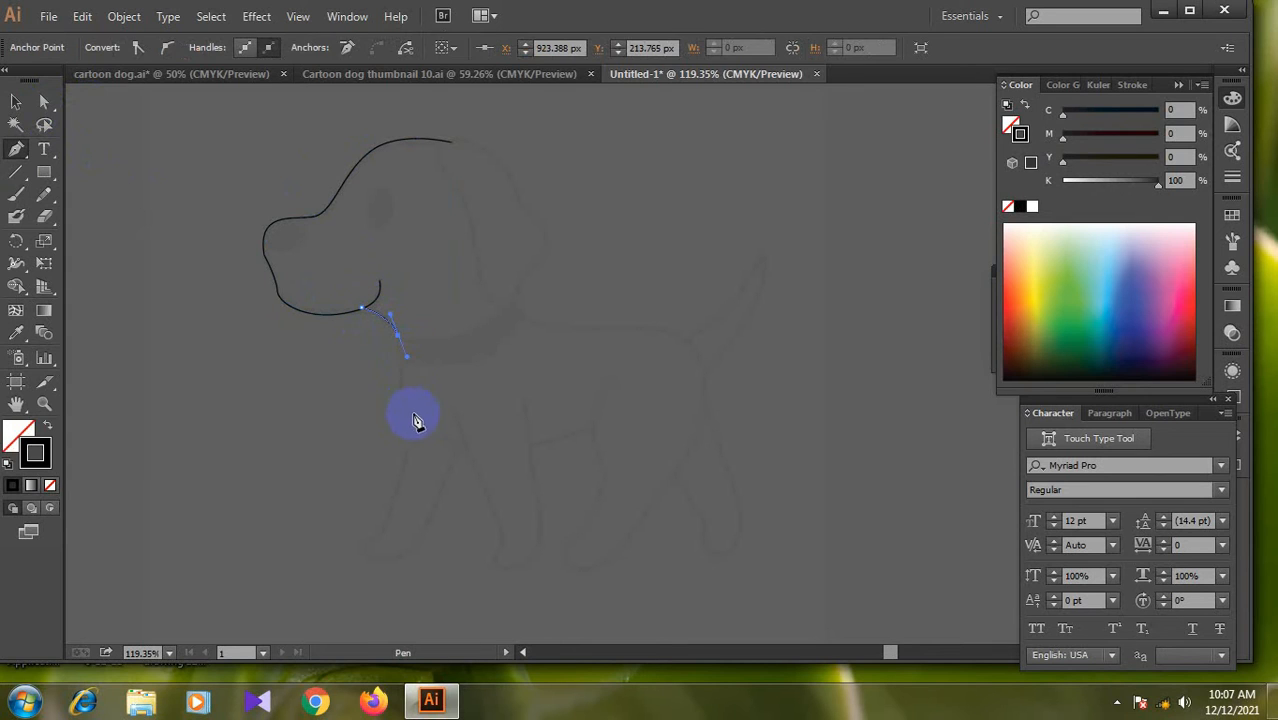
left_click_drag(383, 523, 433, 522)
left_click(384, 525)
left_click(459, 447)
left_click(15, 101)
left_click(194, 394)
Continue the head path from the crown around the floppy ear and back up its front edge to the crown
left_click(15, 149)
left_click_drag(602, 446, 455, 427)
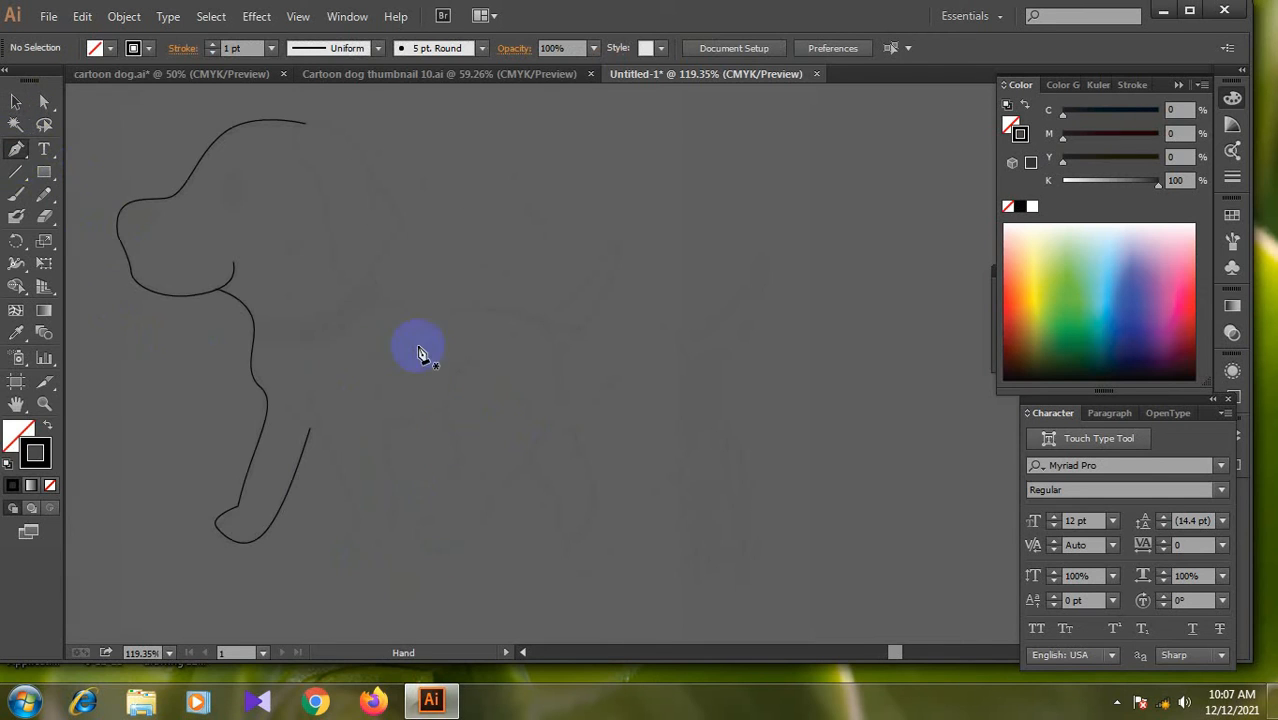
left_click(308, 127)
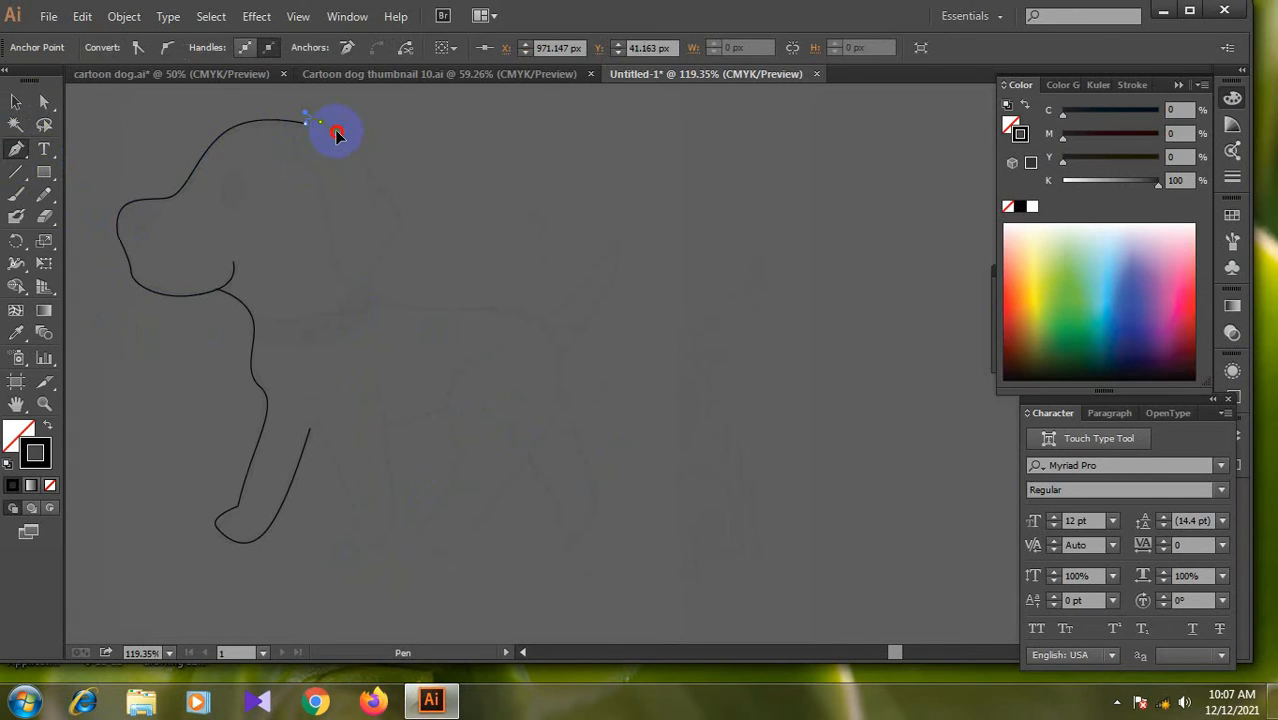
left_click_drag(354, 144, 384, 190)
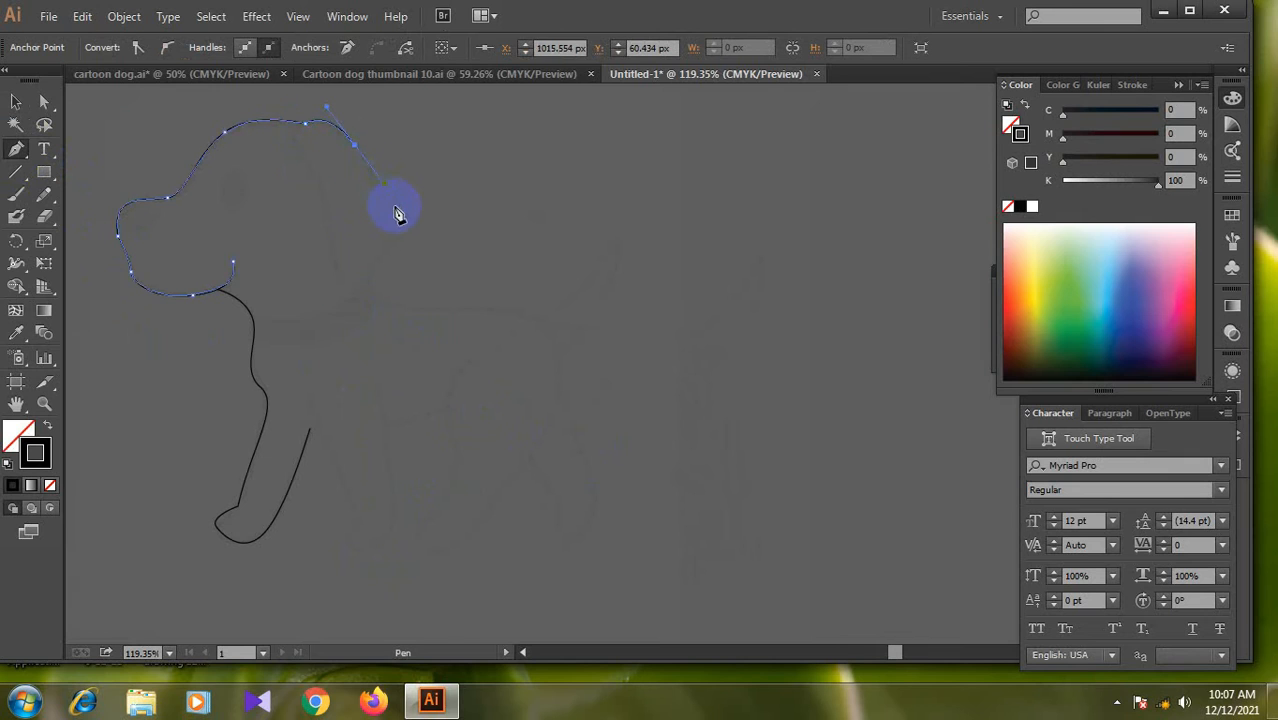
left_click_drag(428, 243, 430, 240)
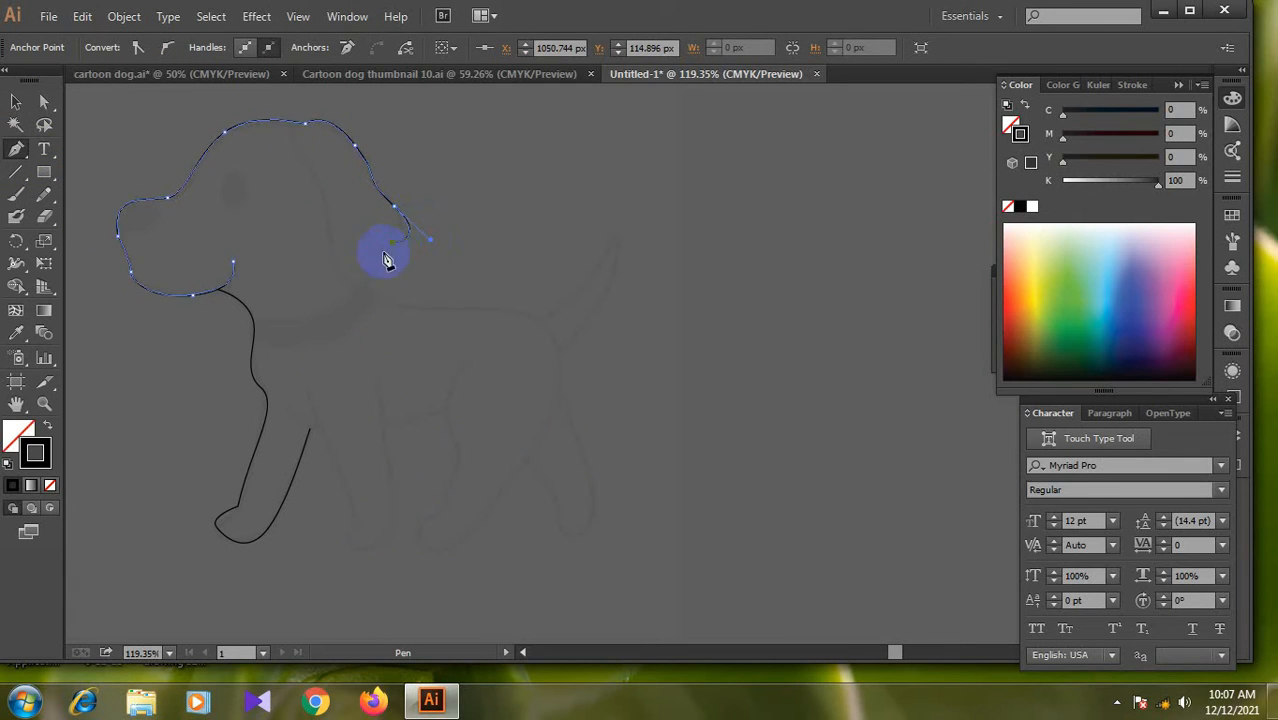
left_click(364, 290)
left_click_drag(364, 290, 366, 301)
left_click_drag(331, 238, 326, 199)
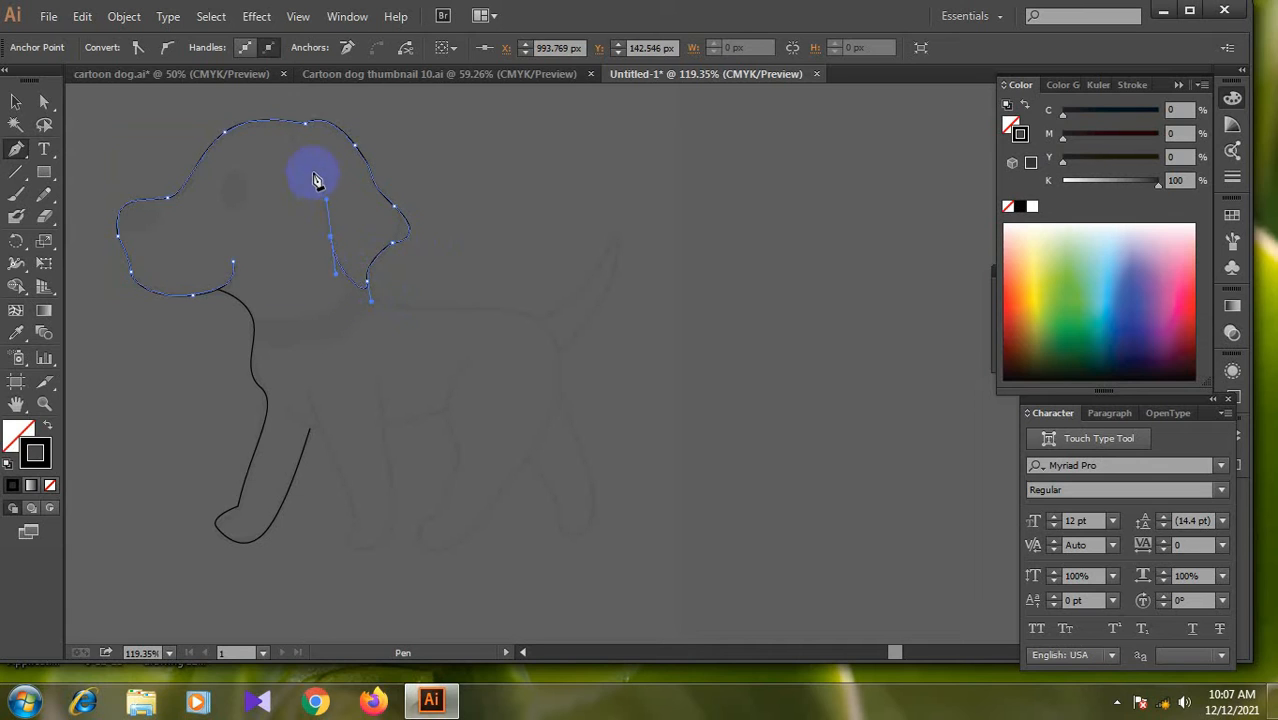
left_click(306, 124)
left_click_drag(307, 127, 336, 133)
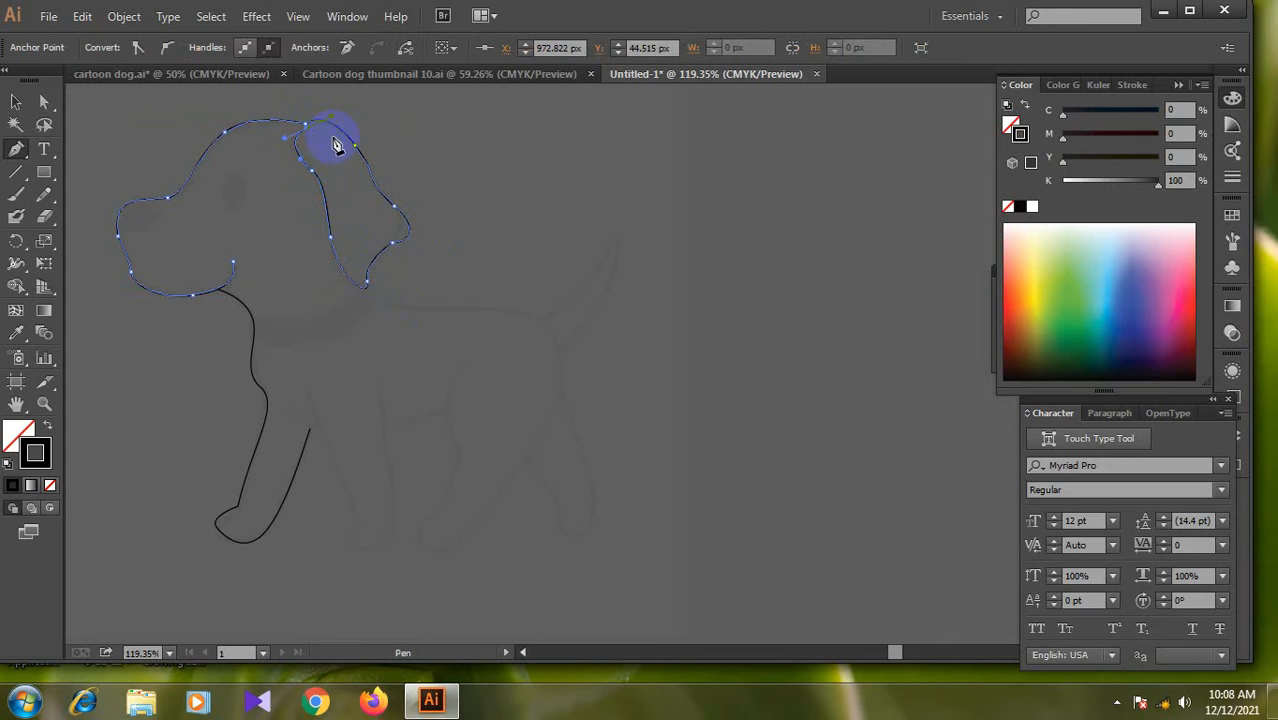
Move the loose end of the ear path onto the head outline to close the gap at the ear's top
left_click(44, 101)
left_click(213, 105)
left_click_drag(213, 105, 435, 180)
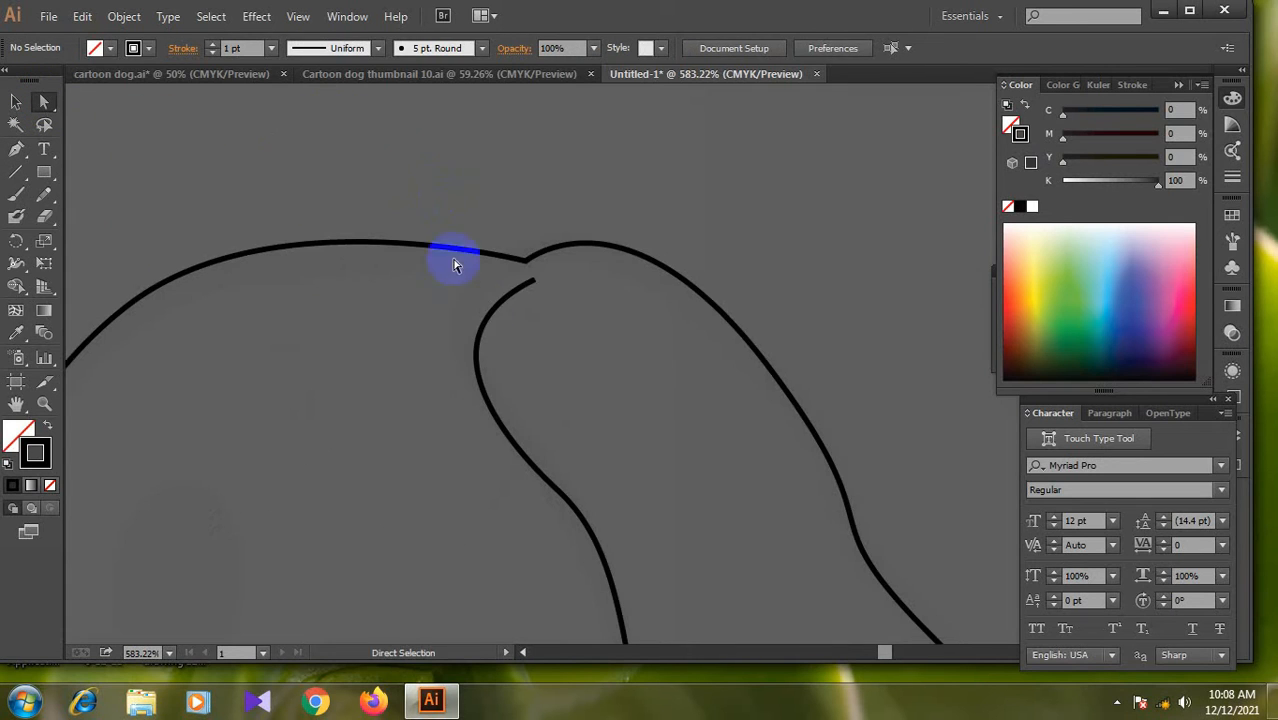
left_click_drag(528, 277, 522, 260)
left_click(539, 294)
key("ctrl+minus")
key("ctrl+minus")
key("ctrl+minus")
key("ctrl+minus")
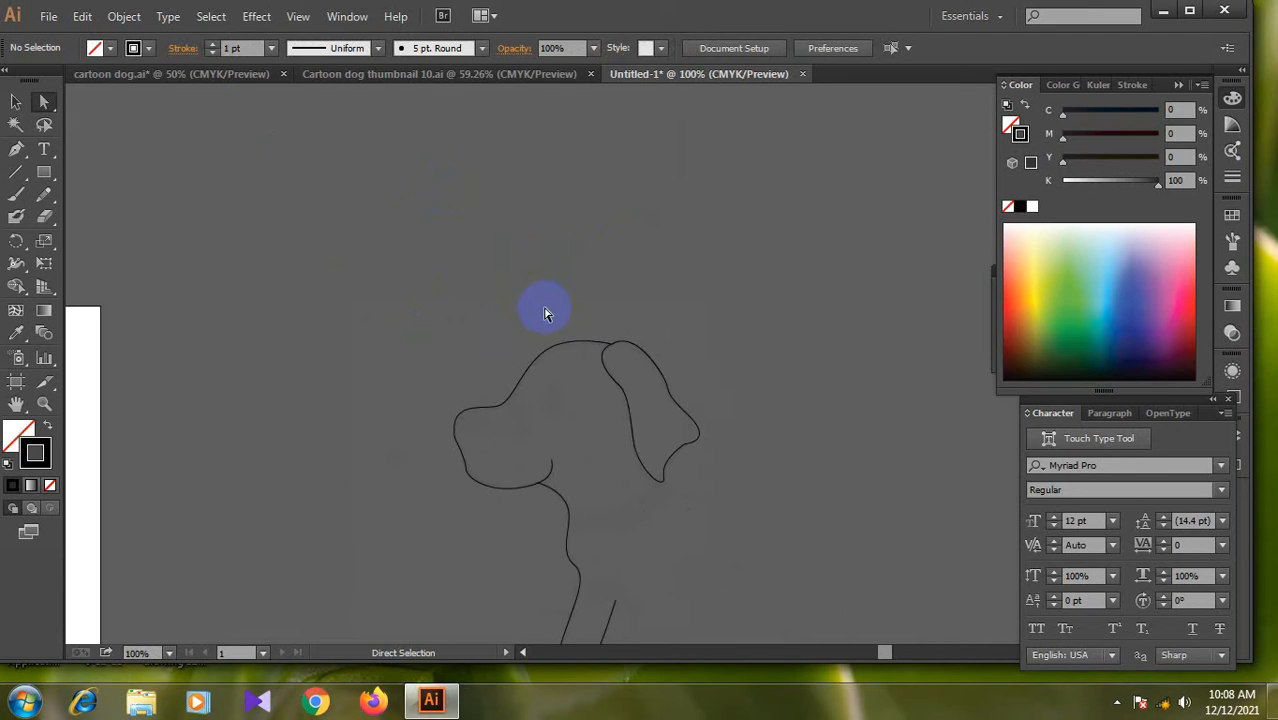
Trace the back and rump from the ear's lower tip, continuing down the rear edge of the near hind leg to its paw
left_click(16, 148)
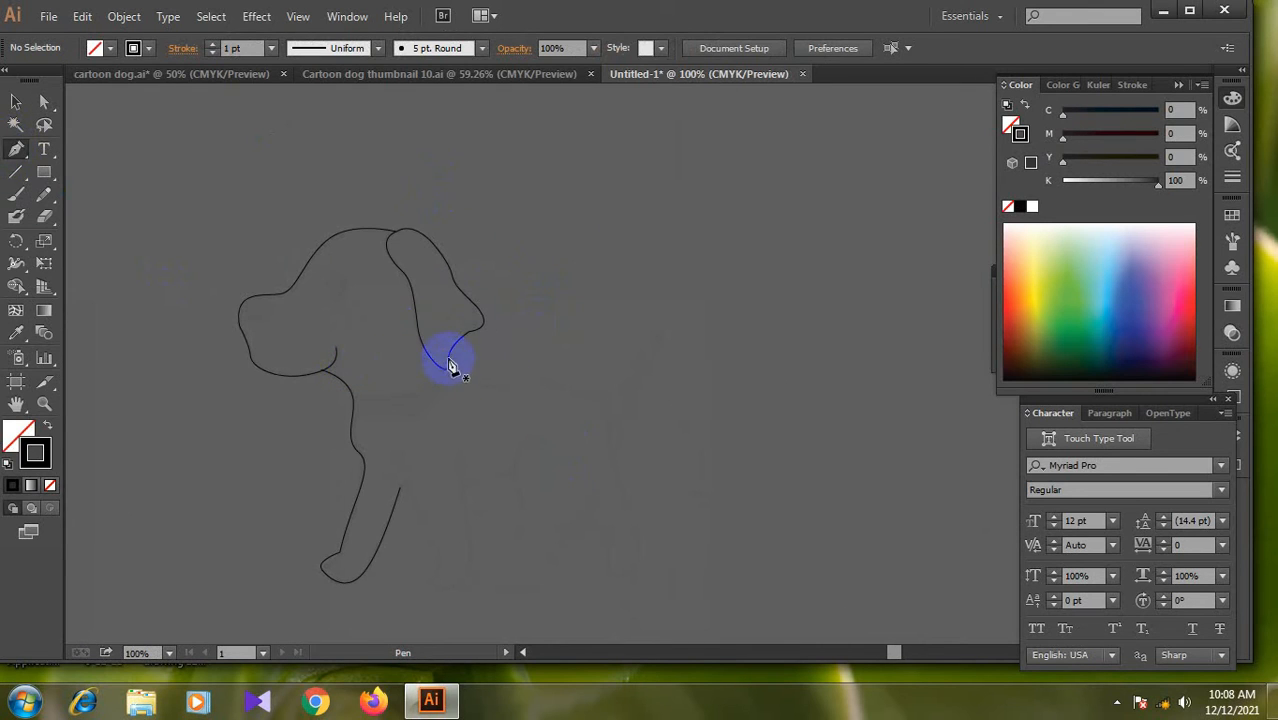
left_click(449, 362)
left_click(558, 390)
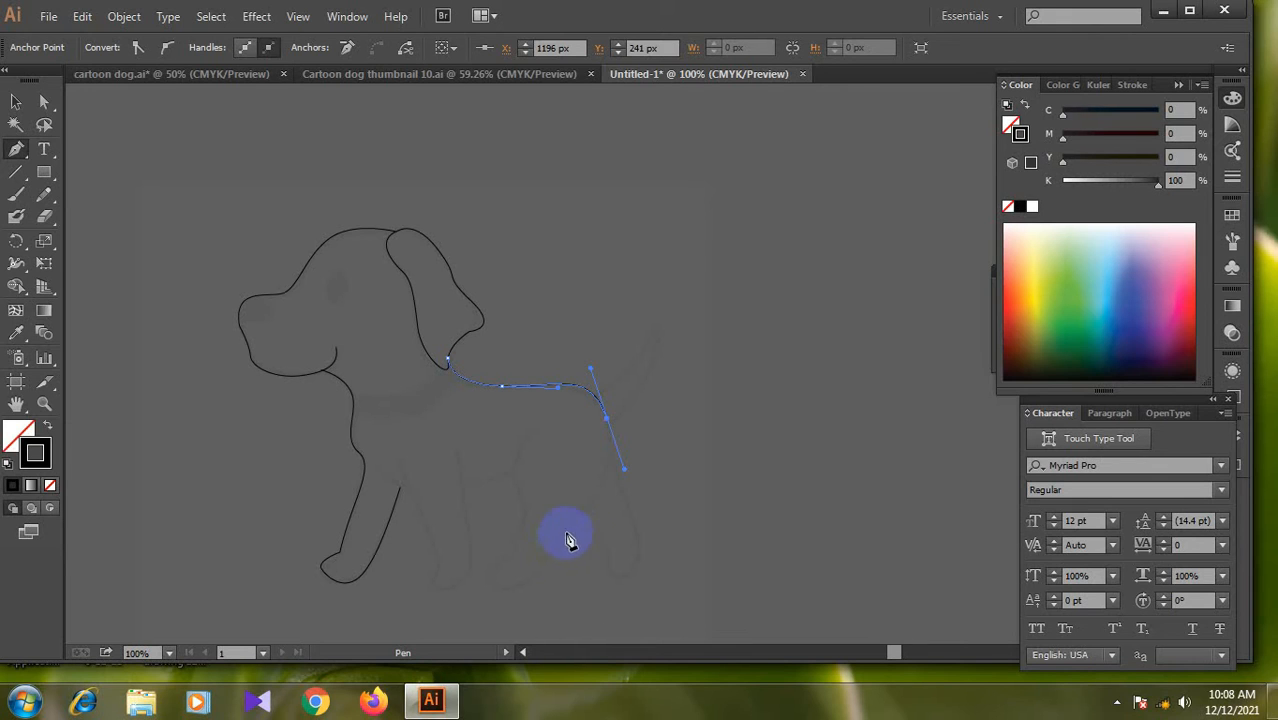
left_click_drag(507, 590, 443, 610)
left_click(507, 563)
key("ctrl+z")
left_click(506, 589)
left_click_drag(498, 561, 519, 535)
left_click_drag(518, 489, 553, 432)
left_click(15, 101)
left_click(103, 141)
left_click(15, 148)
left_click_drag(418, 457, 390, 395)
left_click_drag(362, 466, 391, 472)
key("ctrl+z")
key("ctrl+z")
key("ctrl+z")
Trace the near hind leg's front edge from the paw up past the knee to the curved top of the thigh
left_click(499, 511, "ctrl")
left_click_drag(518, 483, 528, 461)
left_click_drag(512, 408, 512, 407)
left_click_drag(538, 370, 565, 351)
left_click(16, 102)
left_click(104, 145)
Trace the far hind leg from the rump down around its paw and back up to the near hind leg
left_click(17, 149)
left_click_drag(619, 513, 634, 517)
left_click(627, 388)
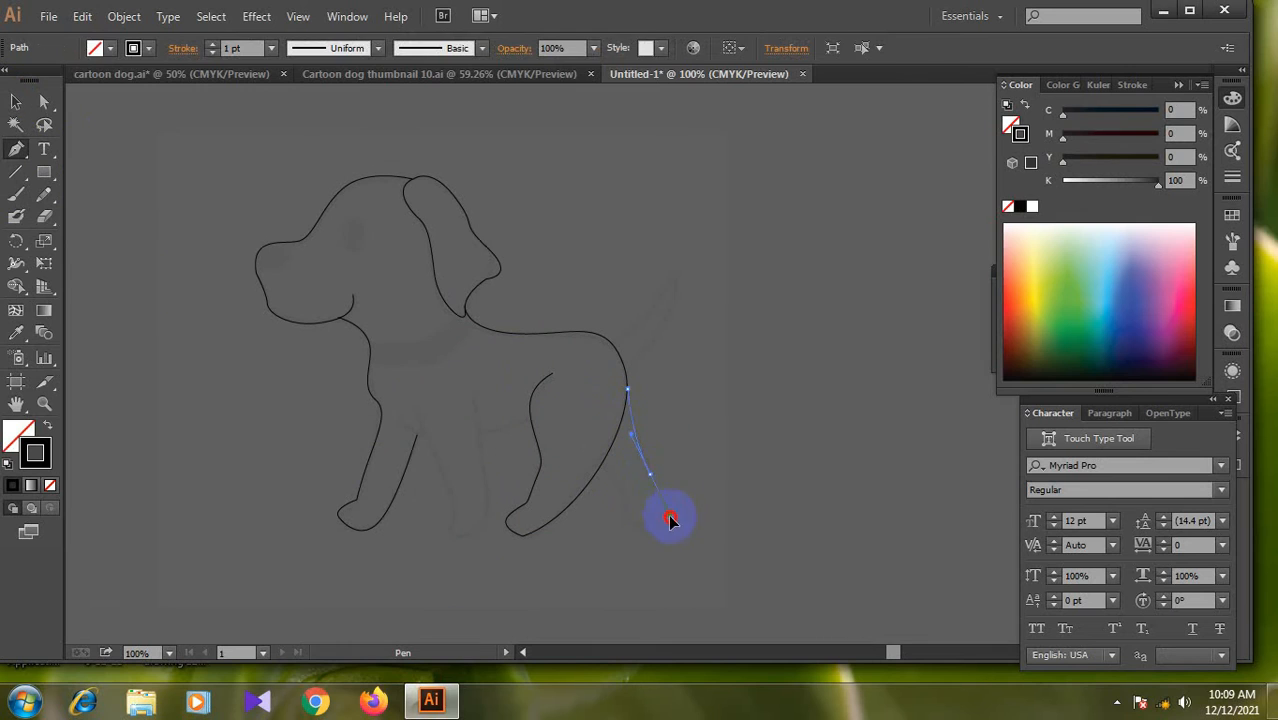
left_click(670, 519)
left_click_drag(608, 537, 594, 463)
left_click(604, 465)
left_click(15, 102)
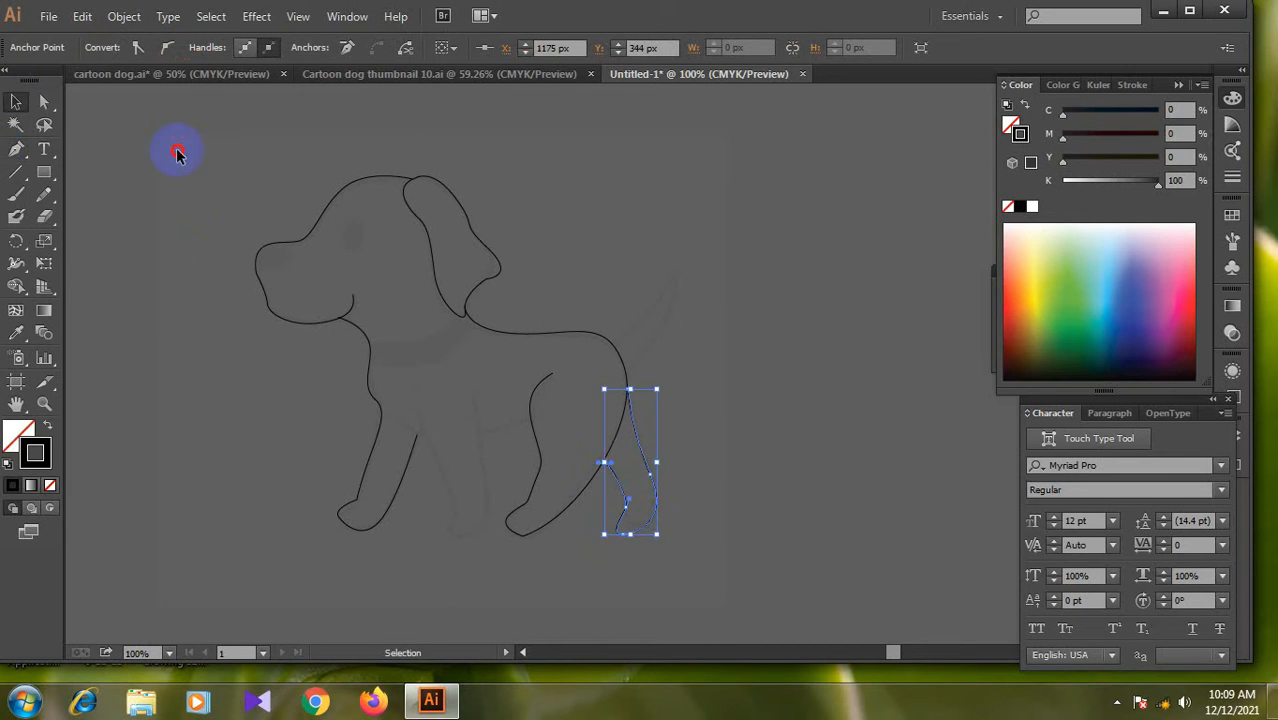
left_click(174, 151)
Trace the far front leg down its rear edge, around the paw and up its front edge
left_click(16, 149)
left_click_drag(319, 444, 381, 440)
left_click(533, 391)
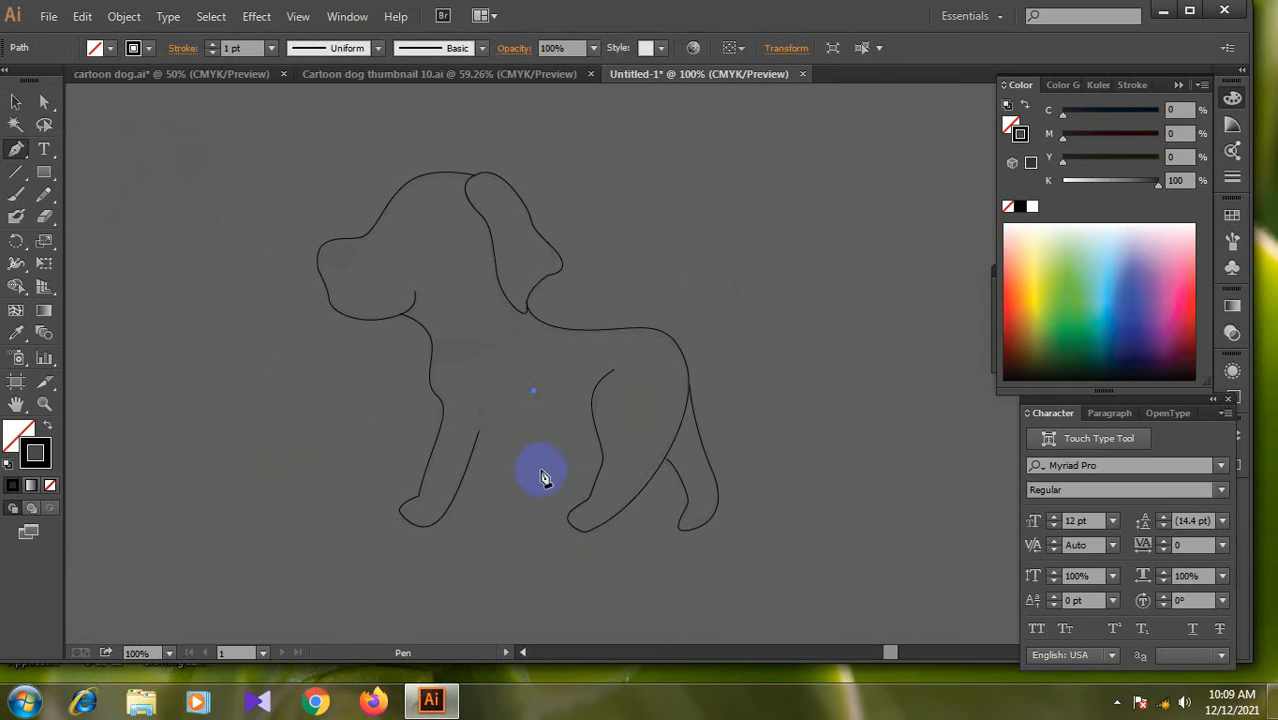
left_click_drag(529, 537, 492, 425)
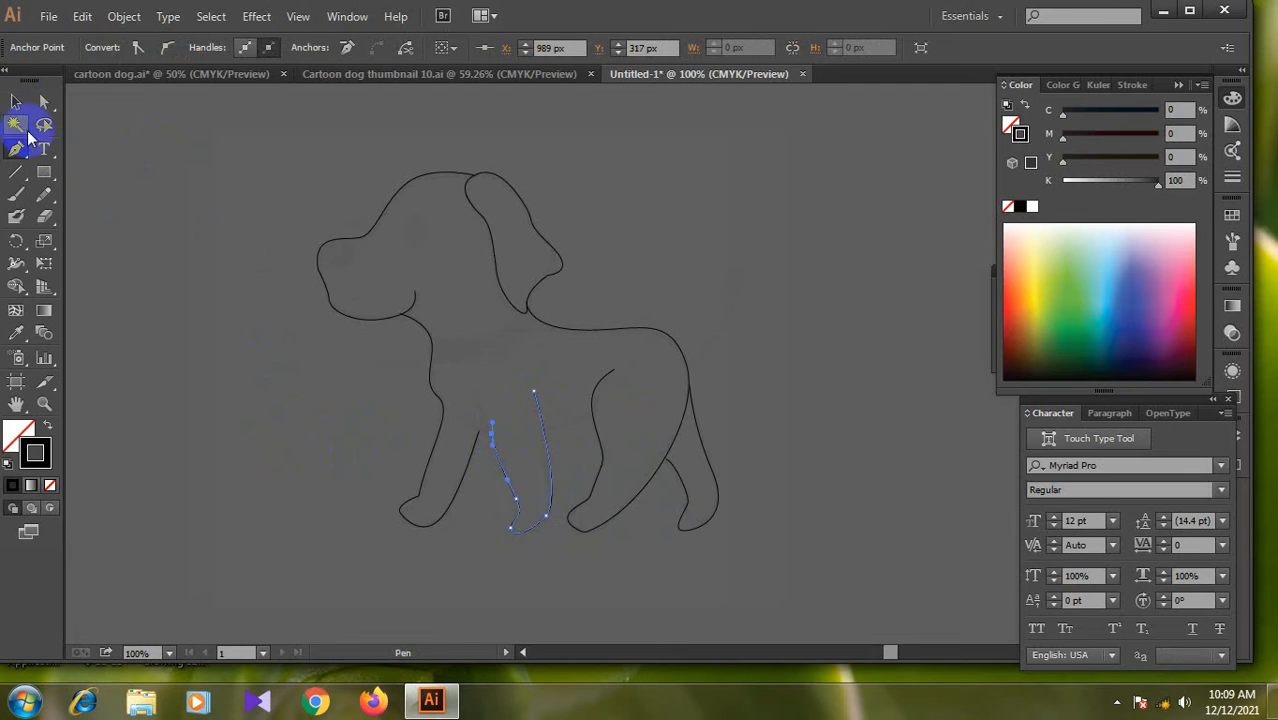
left_click(15, 102)
left_click(76, 108)
Draw a curved belly line from the near hind leg's thigh to the far front leg's rear edge
left_click(16, 149)
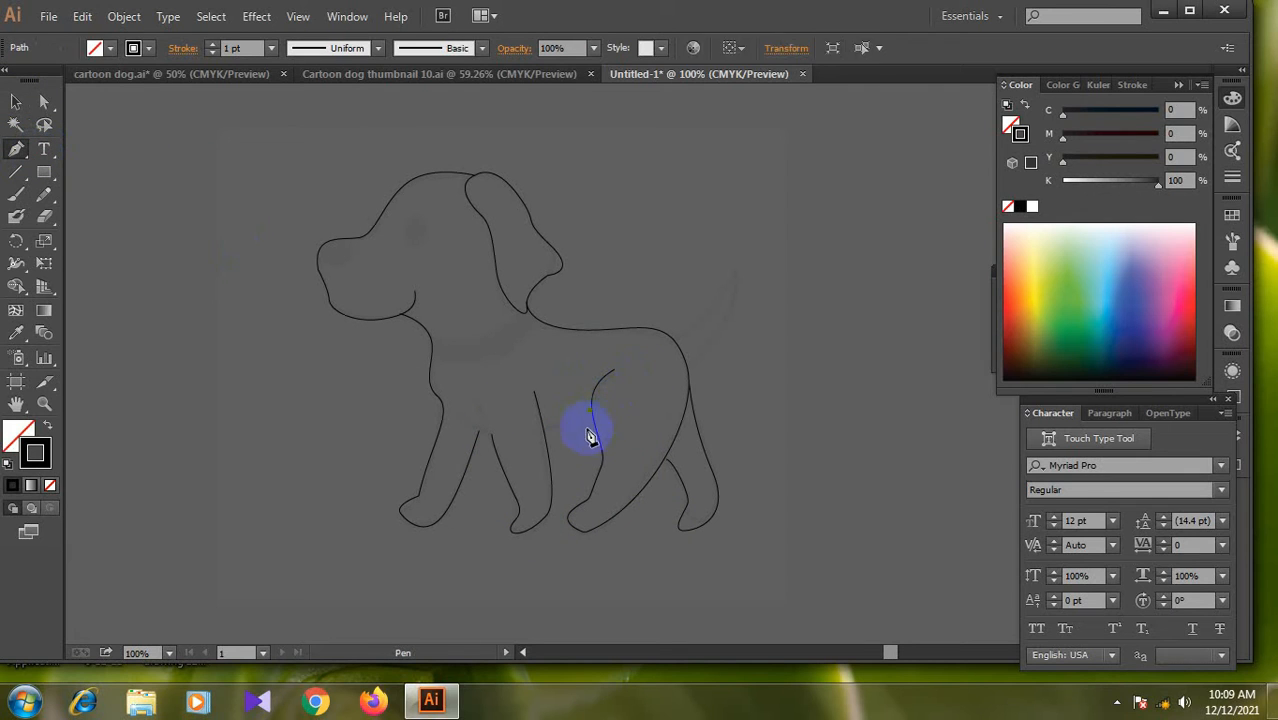
left_click(591, 411)
left_click(542, 425)
left_click(126, 130)
key("ctrl+z")
left_click(15, 101)
left_click(112, 134)
Extend the belly line forward past the tops of both front legs and bend it into a downward curve
left_click(15, 148)
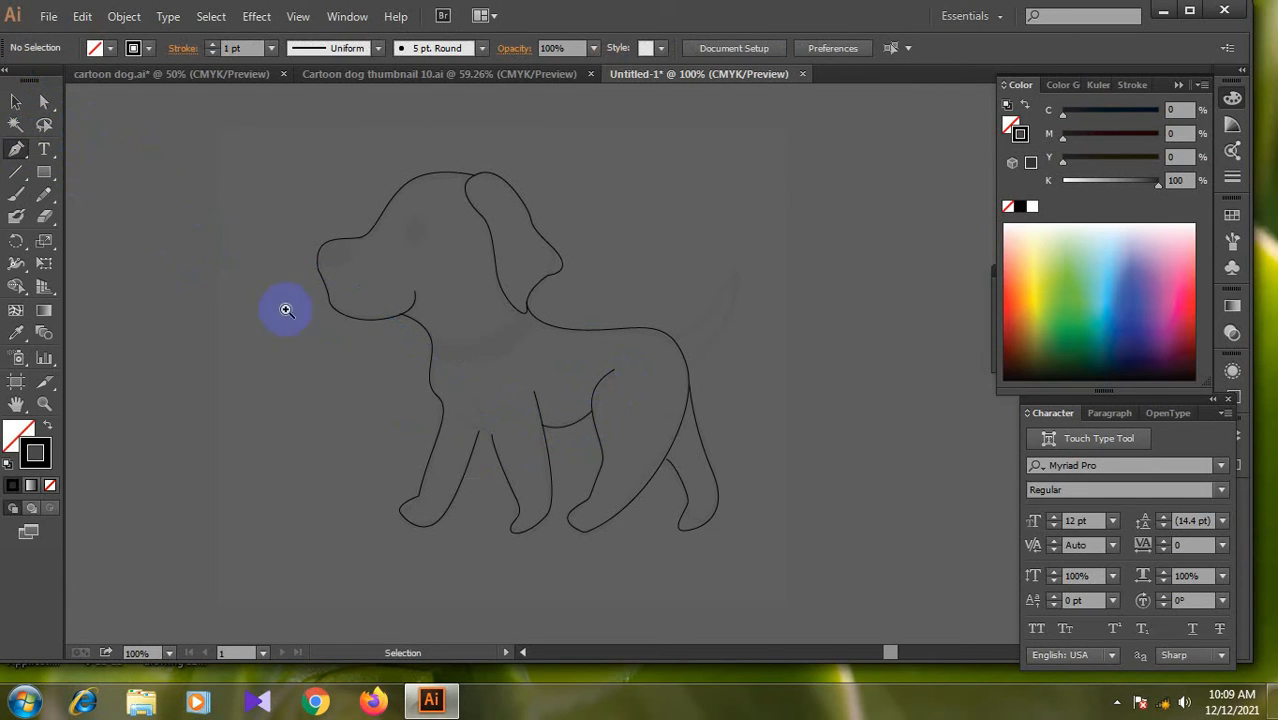
left_click_drag(303, 298, 712, 508)
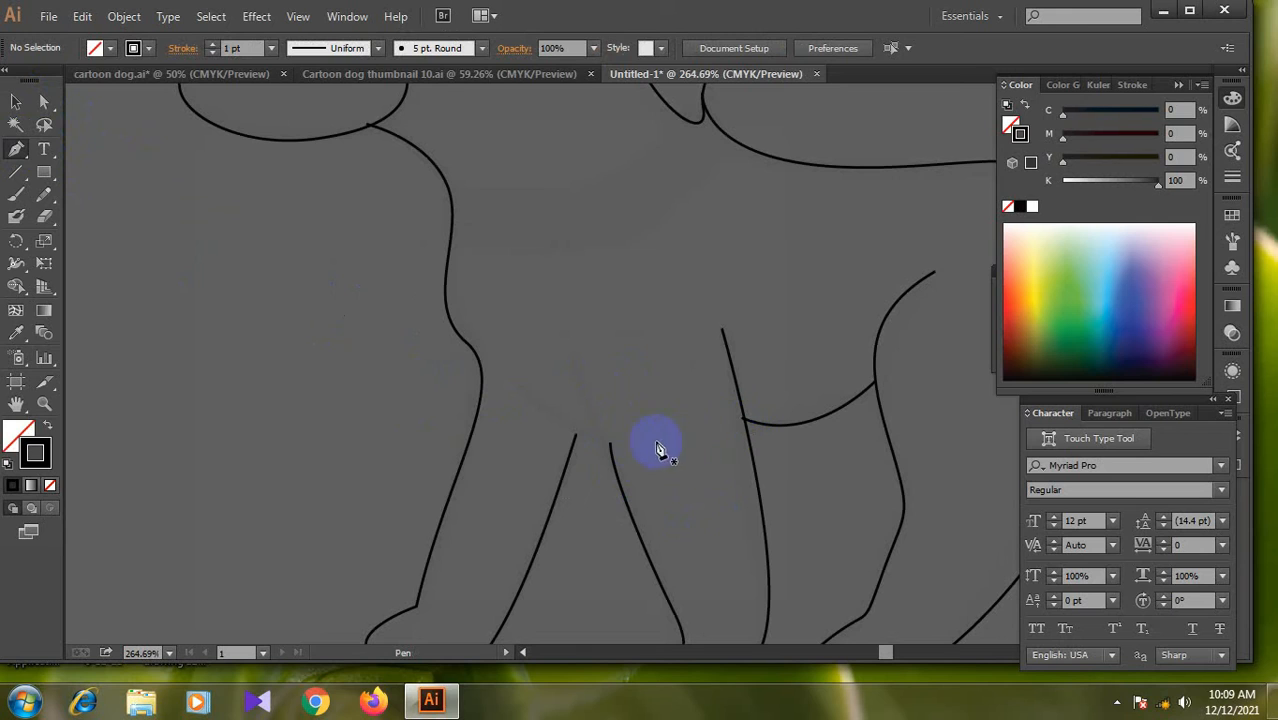
left_click(519, 386)
left_click_drag(740, 418, 793, 416)
key("a")
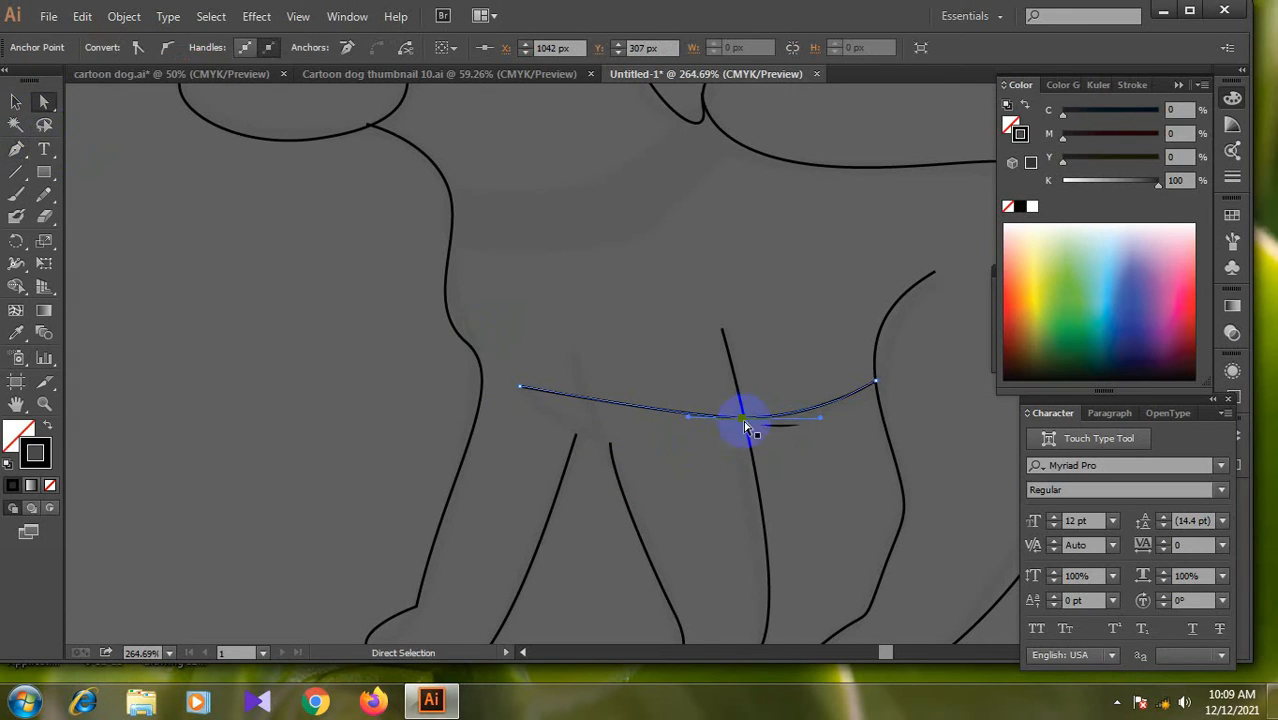
left_click_drag(688, 420, 620, 502)
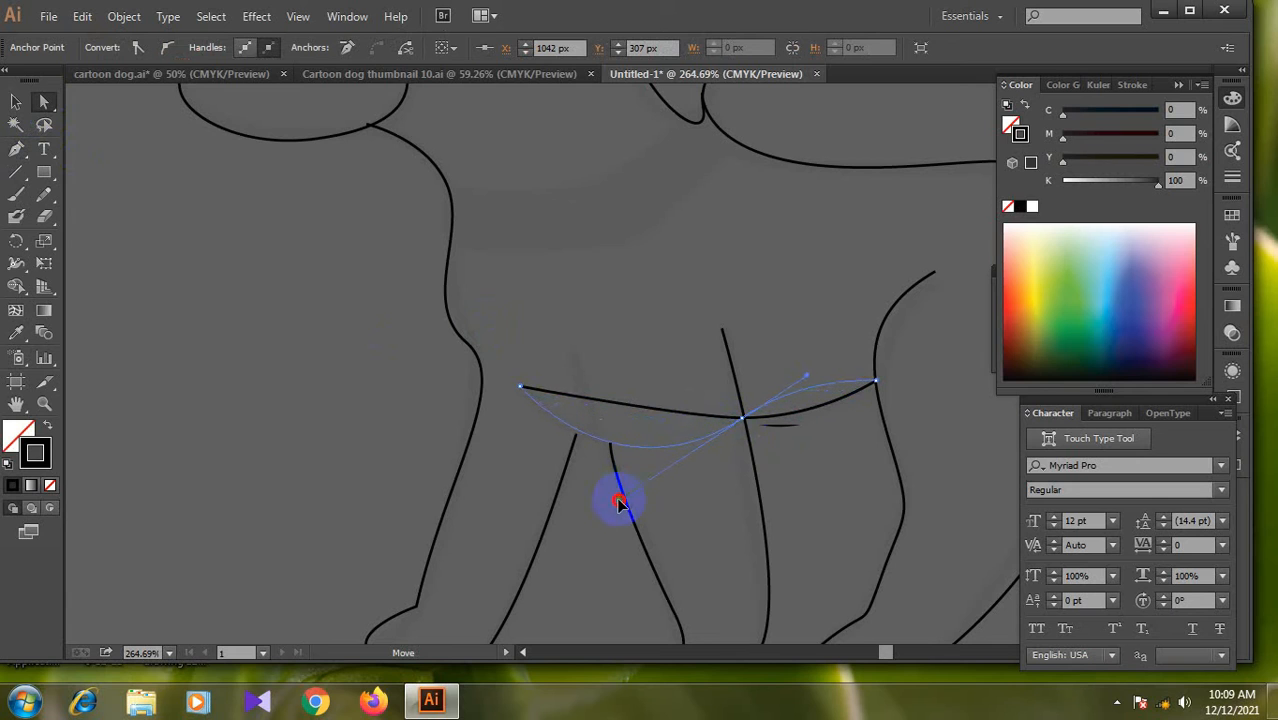
left_click(787, 535)
Move the top end of the near front leg's rear edge onto the belly line
left_click_drag(829, 485, 600, 470)
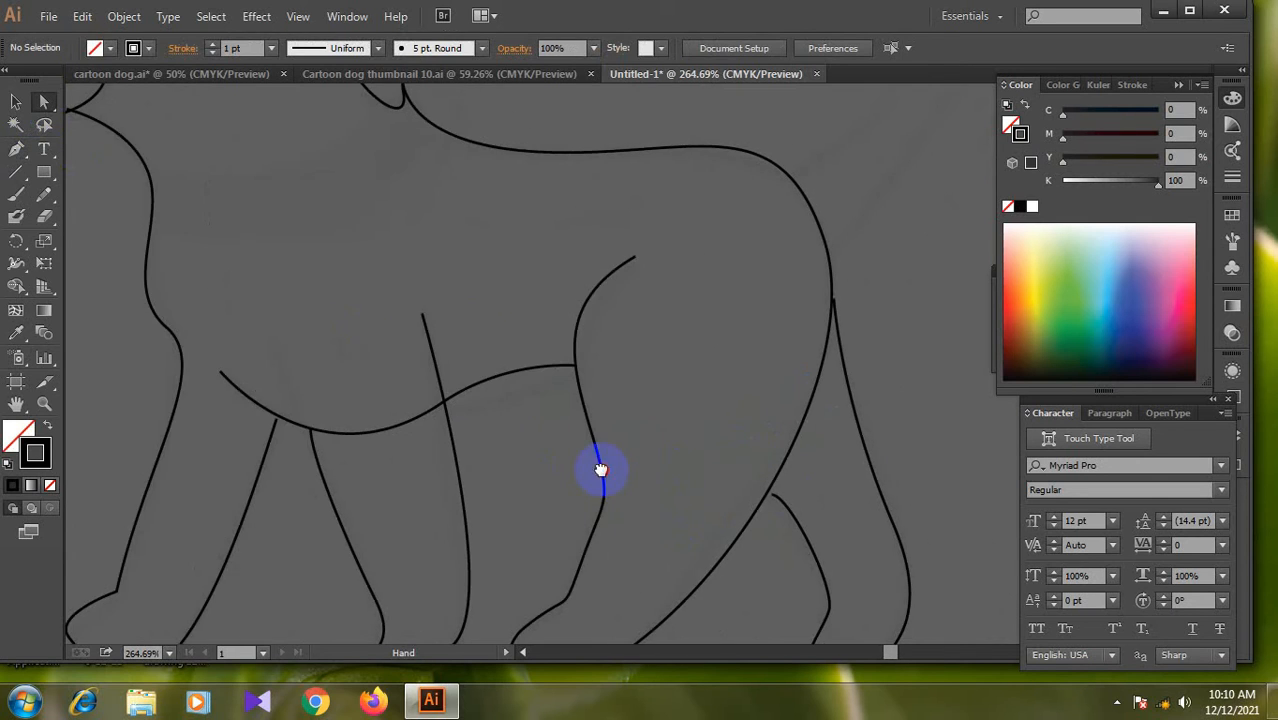
left_click_drag(509, 460, 622, 425)
left_click(390, 387)
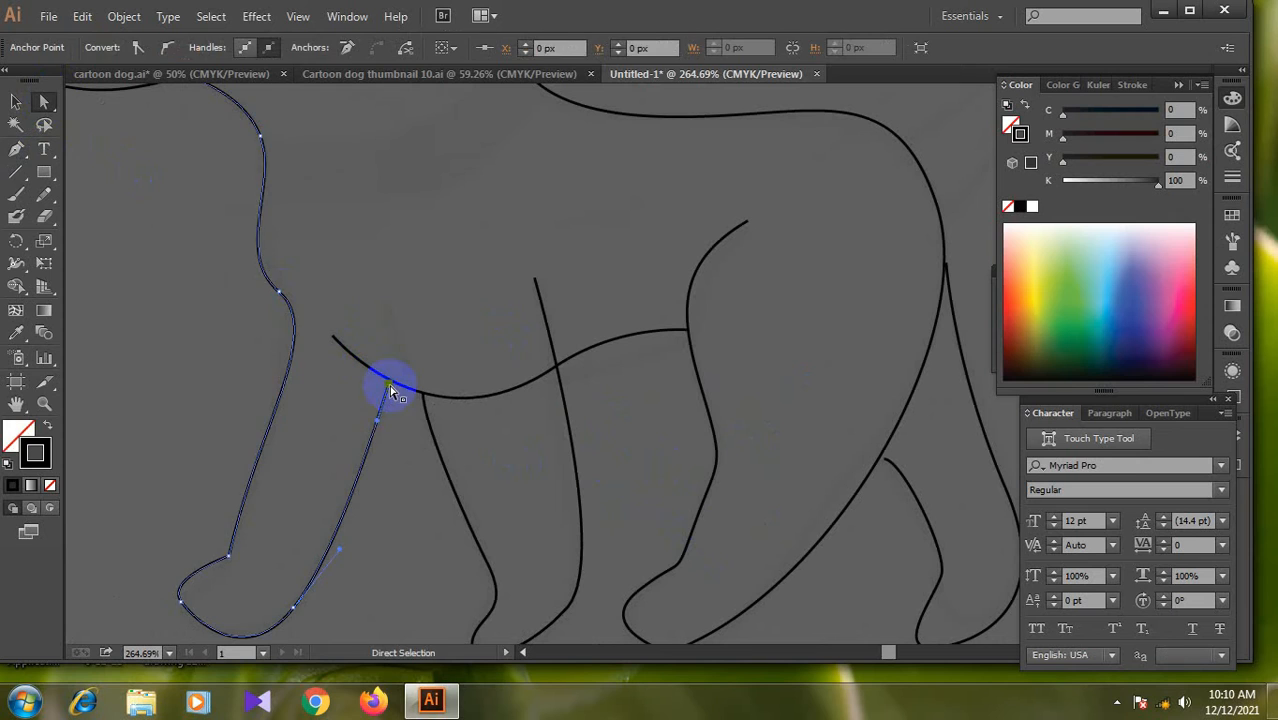
left_click_drag(390, 387, 390, 380)
left_click(530, 462)
Align both end points of the far hind leg path with the rump and near hind leg outline
left_click_drag(683, 474, 556, 491)
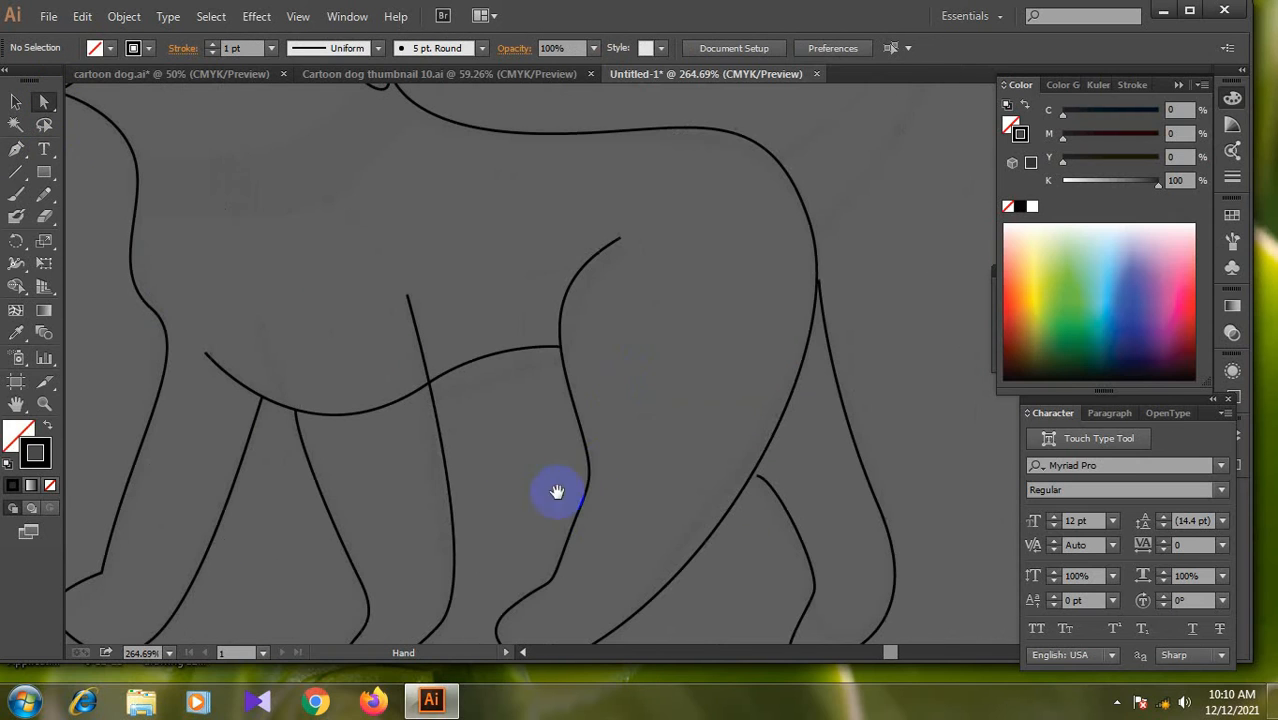
left_click(819, 278)
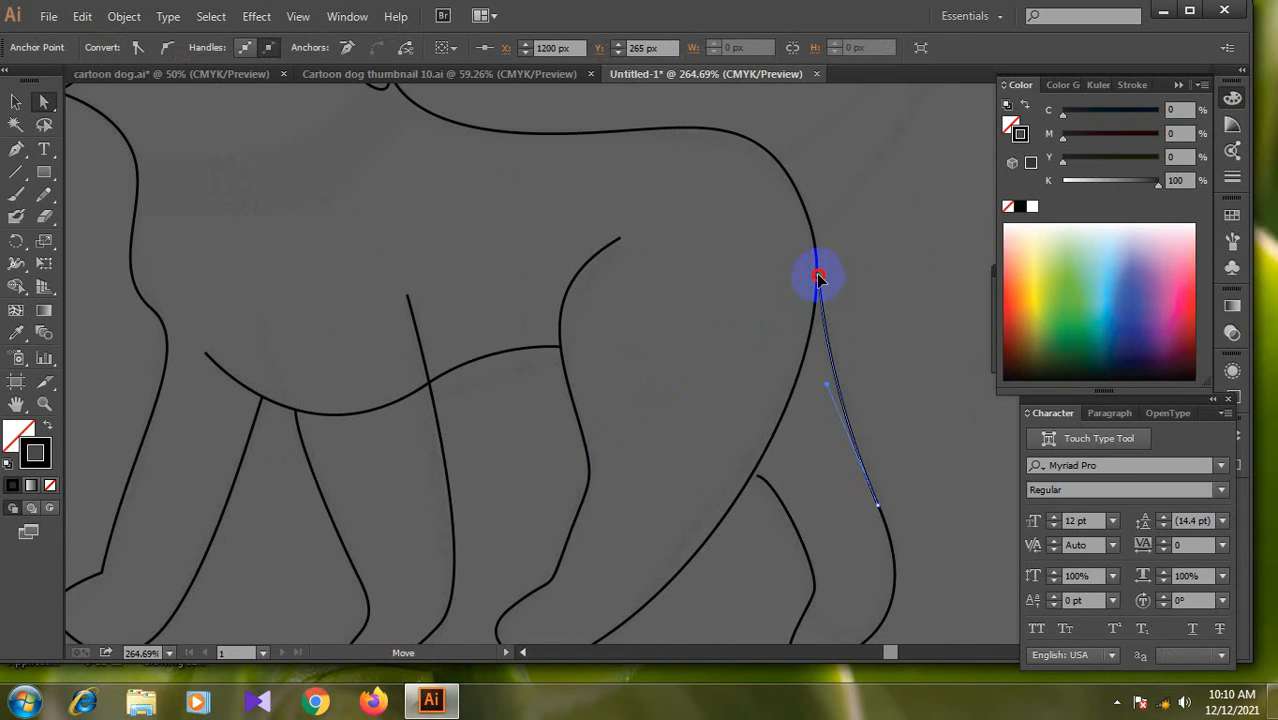
left_click(879, 385)
scroll(756, 399, "down", 2)
left_click(756, 394)
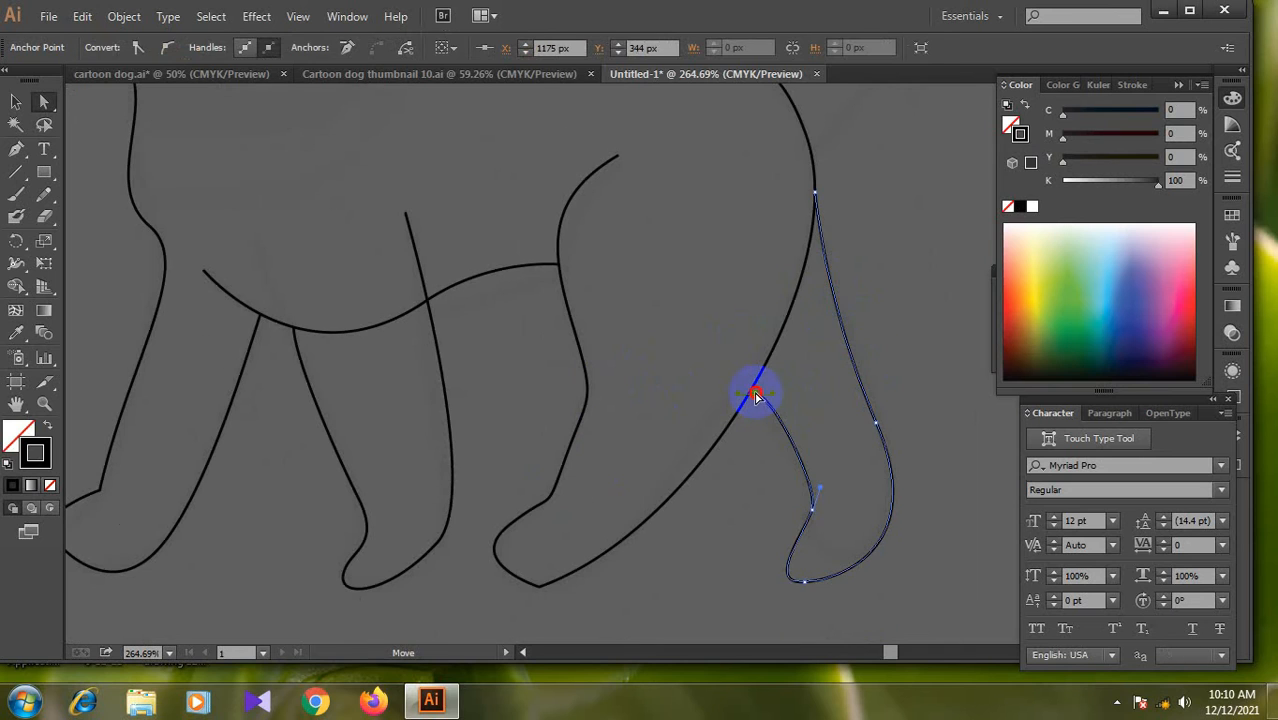
left_click(764, 429)
Trace the raised tail with the Pen tool from the upper rump, around its tip and back to the rump
left_click_drag(605, 167, 429, 488)
left_click(15, 149)
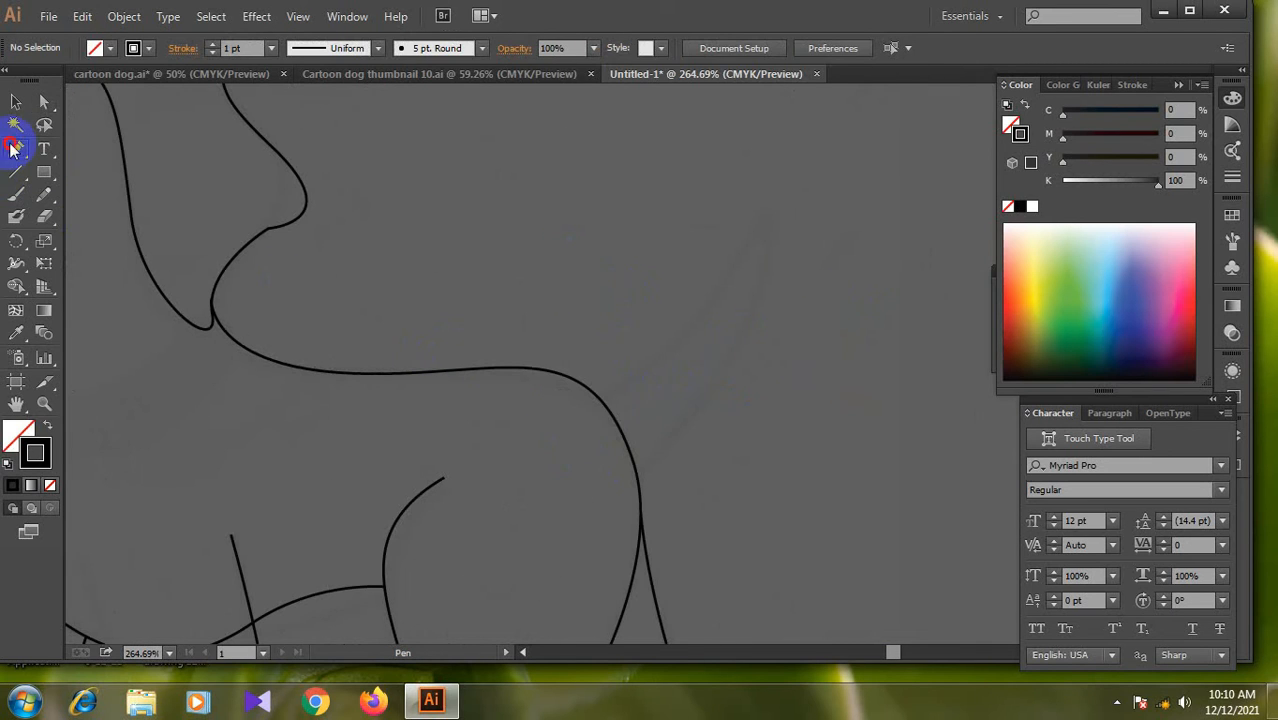
left_click(597, 395)
left_click_drag(762, 192, 762, 118)
left_click_drag(797, 322, 658, 472)
key("ctrl+z")
left_click(632, 462)
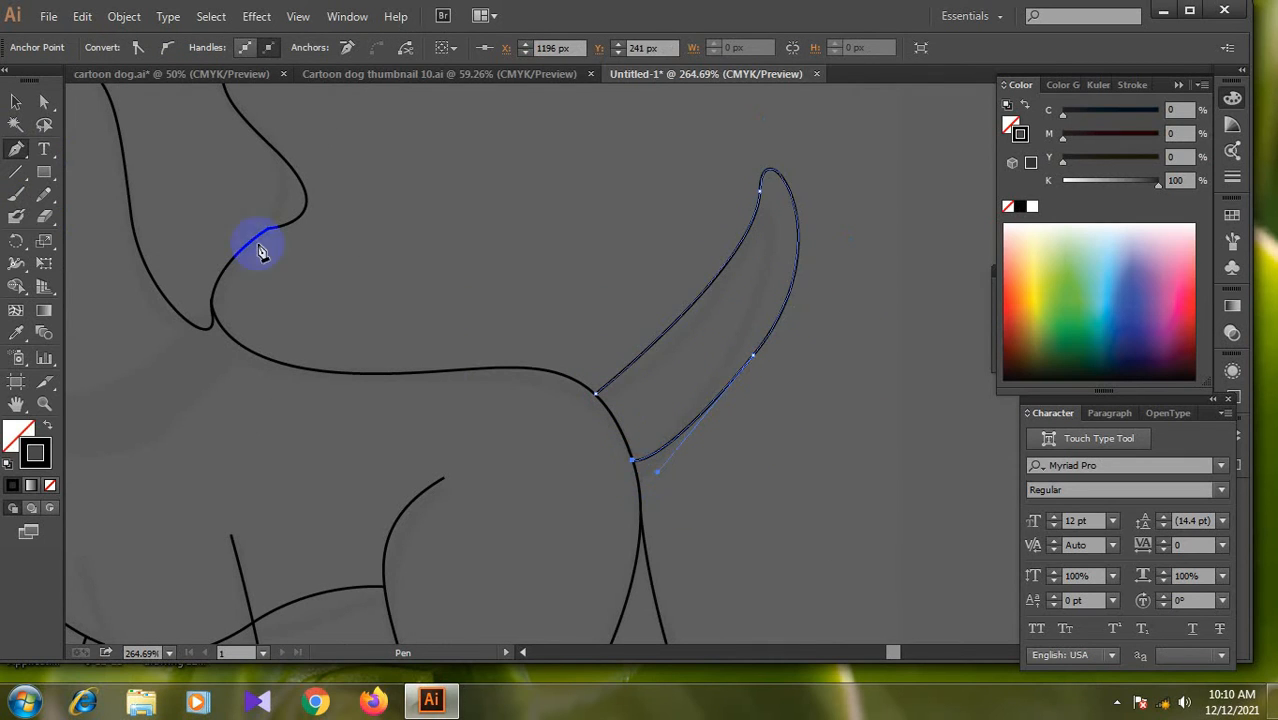
left_click(16, 101)
left_click(545, 300)
Draw a tall, narrow ellipse over the sketched eye on the dog's head
scroll(547, 310, "left", 5)
key("ctrl+1")
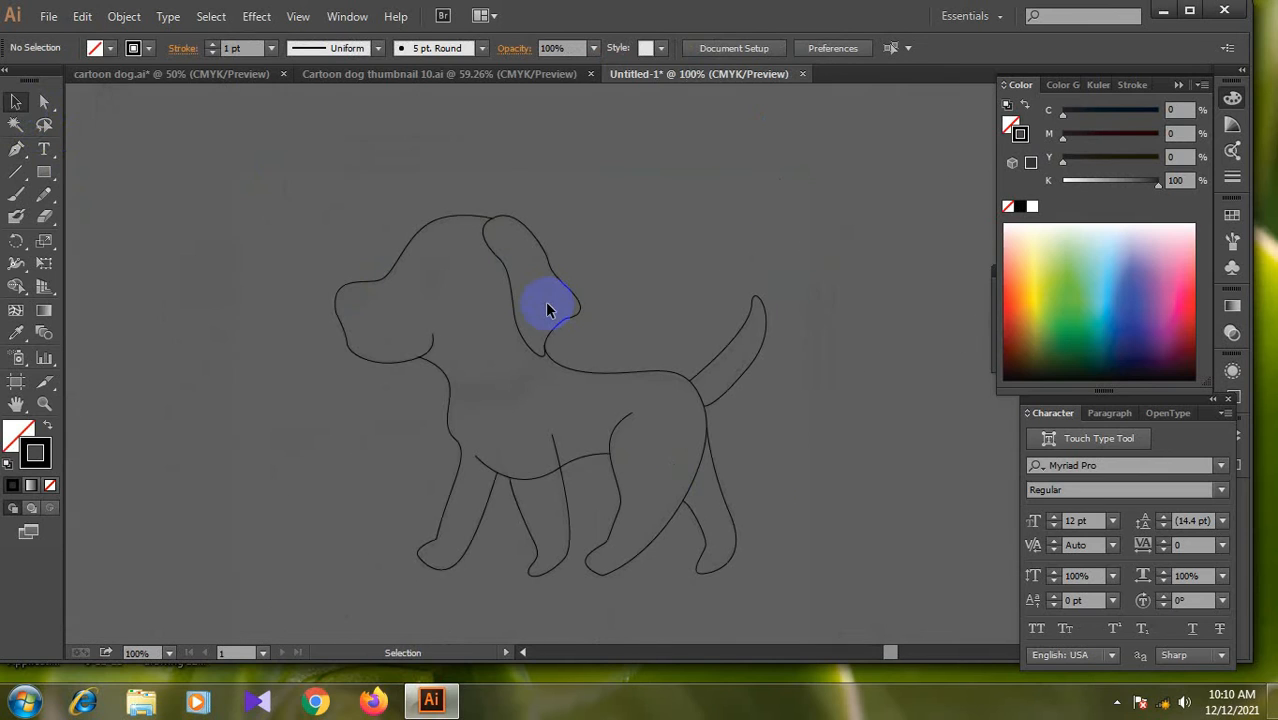
left_click_drag(43, 171, 130, 216)
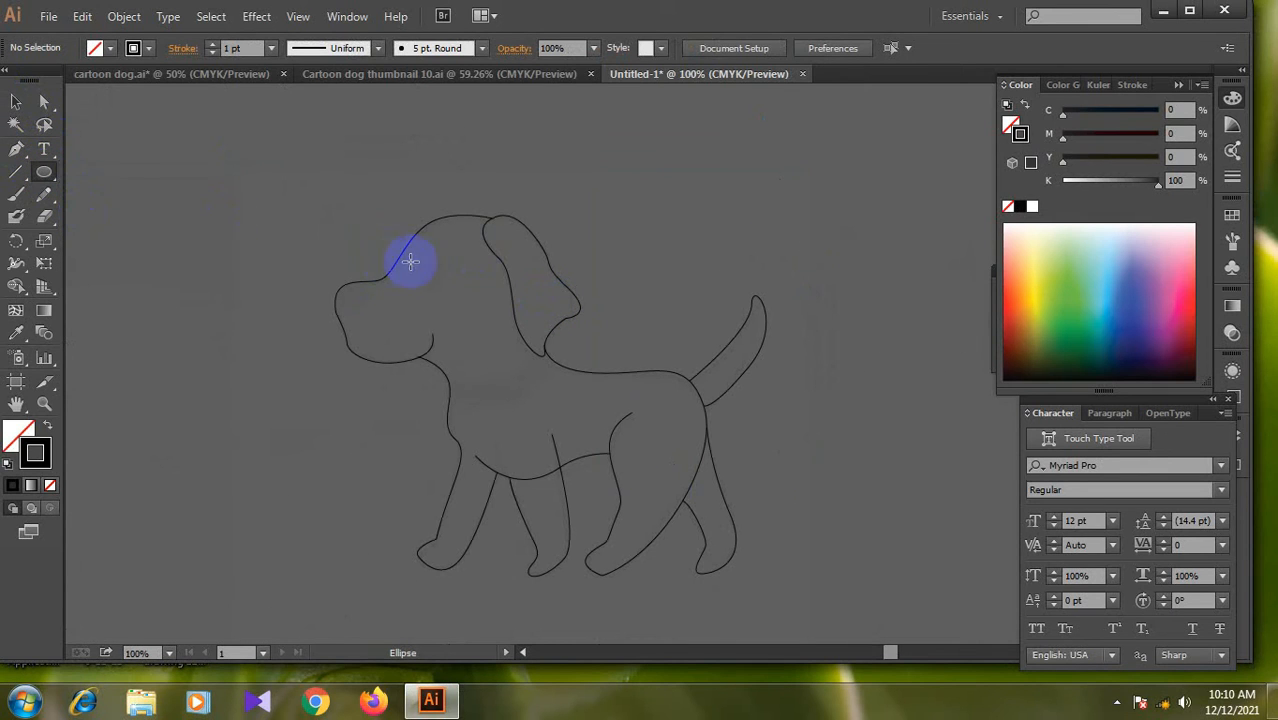
left_click_drag(444, 296, 444, 295)
left_click(15, 101)
left_click(224, 287)
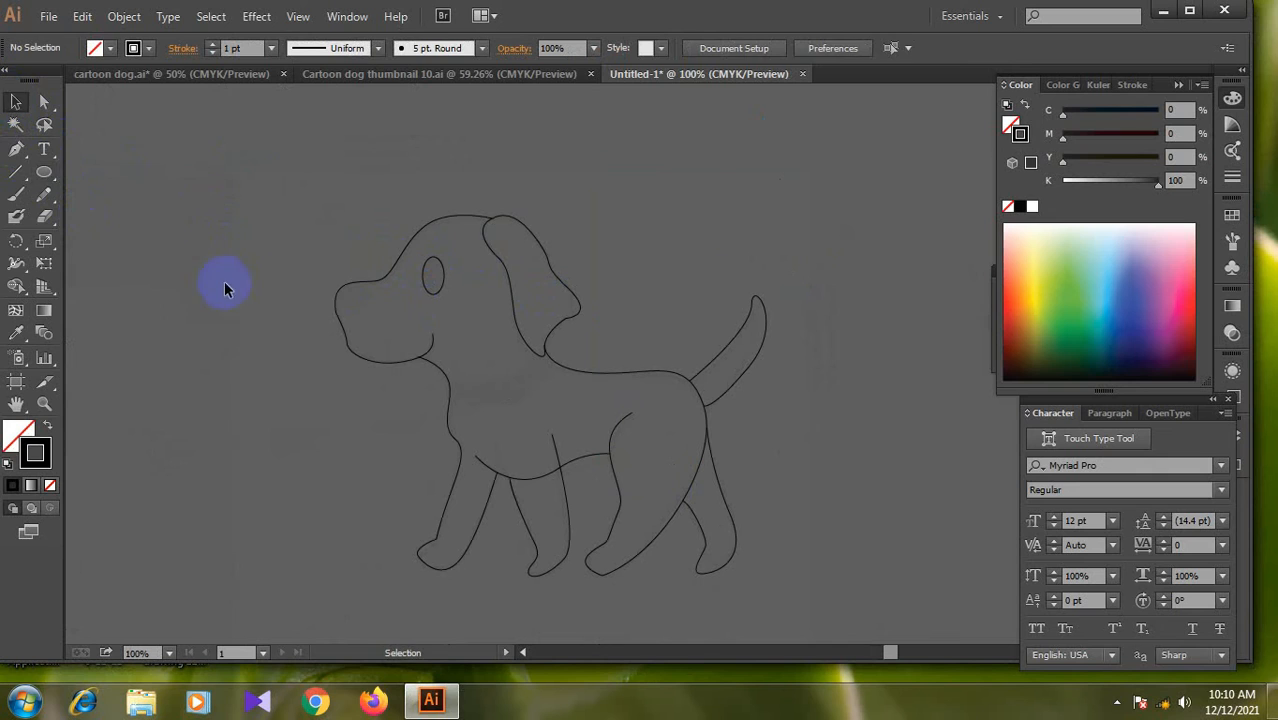
Draw an ellipse for the nose and move it against the upper front edge of the snout
left_click(44, 172)
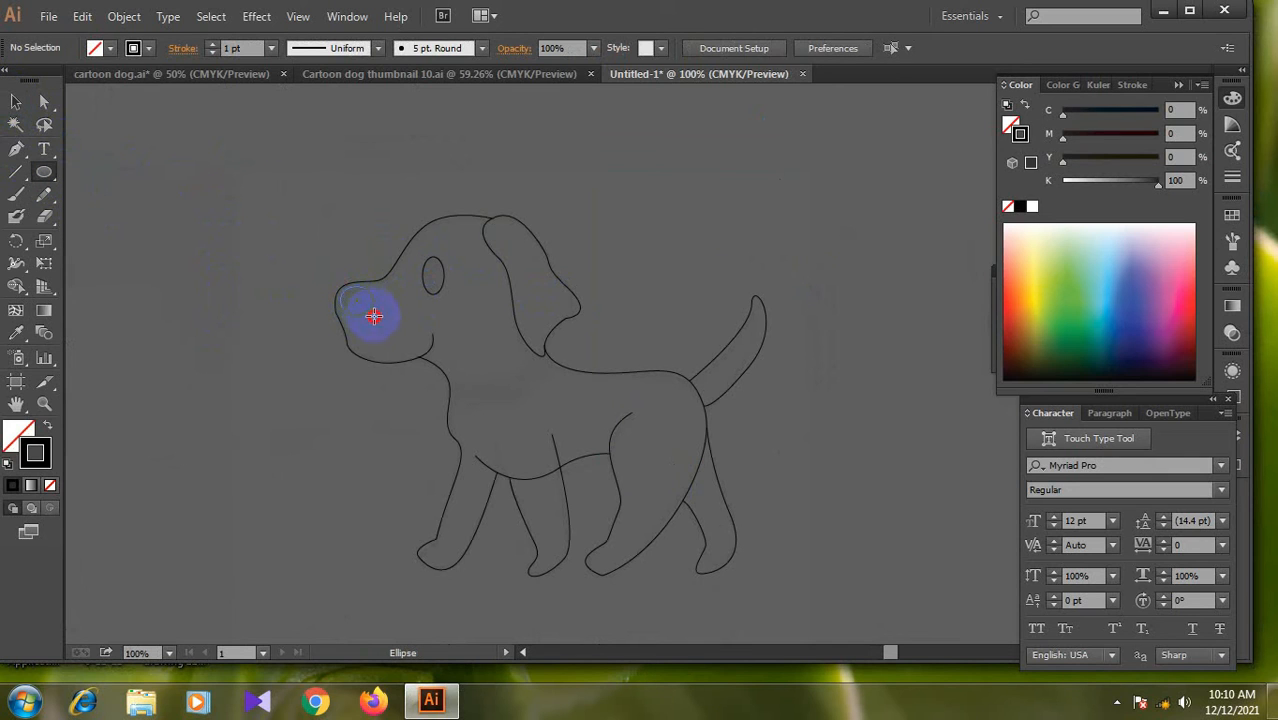
left_click_drag(374, 316, 376, 317)
left_click(15, 101)
key("ctrl+space")
left_click_drag(250, 222, 487, 364)
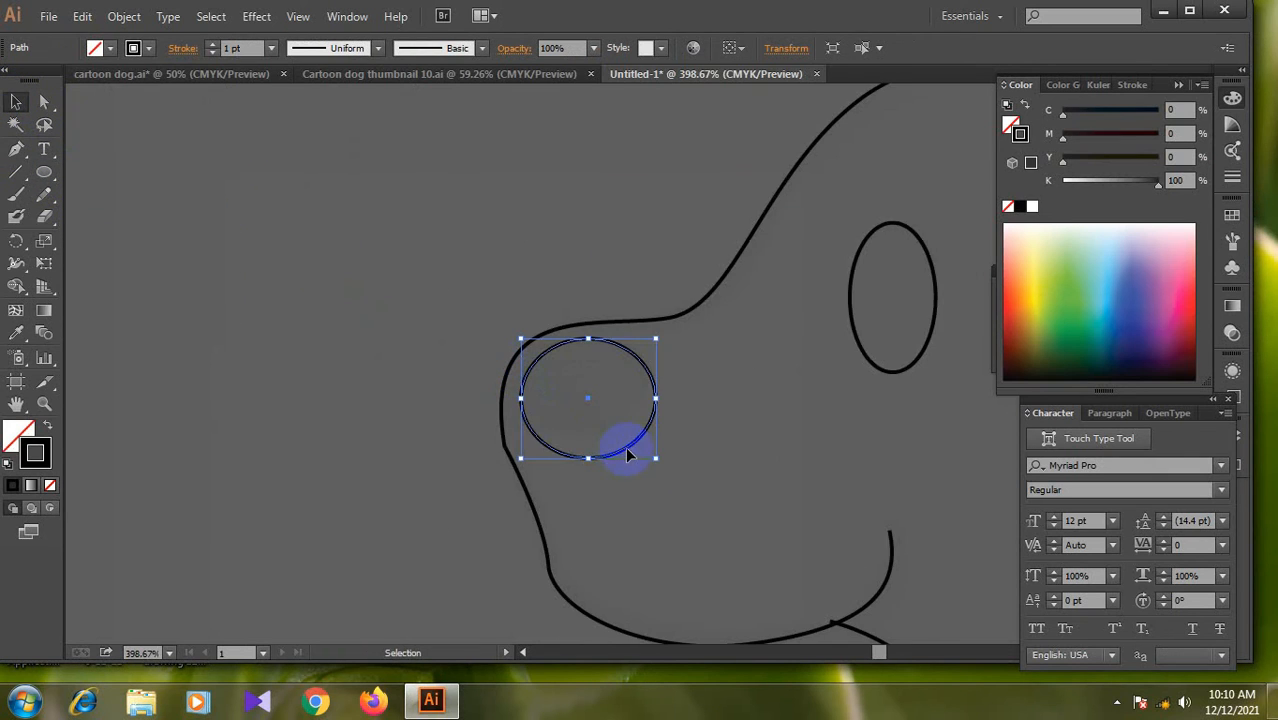
left_click_drag(628, 455, 595, 426)
left_click(505, 482)
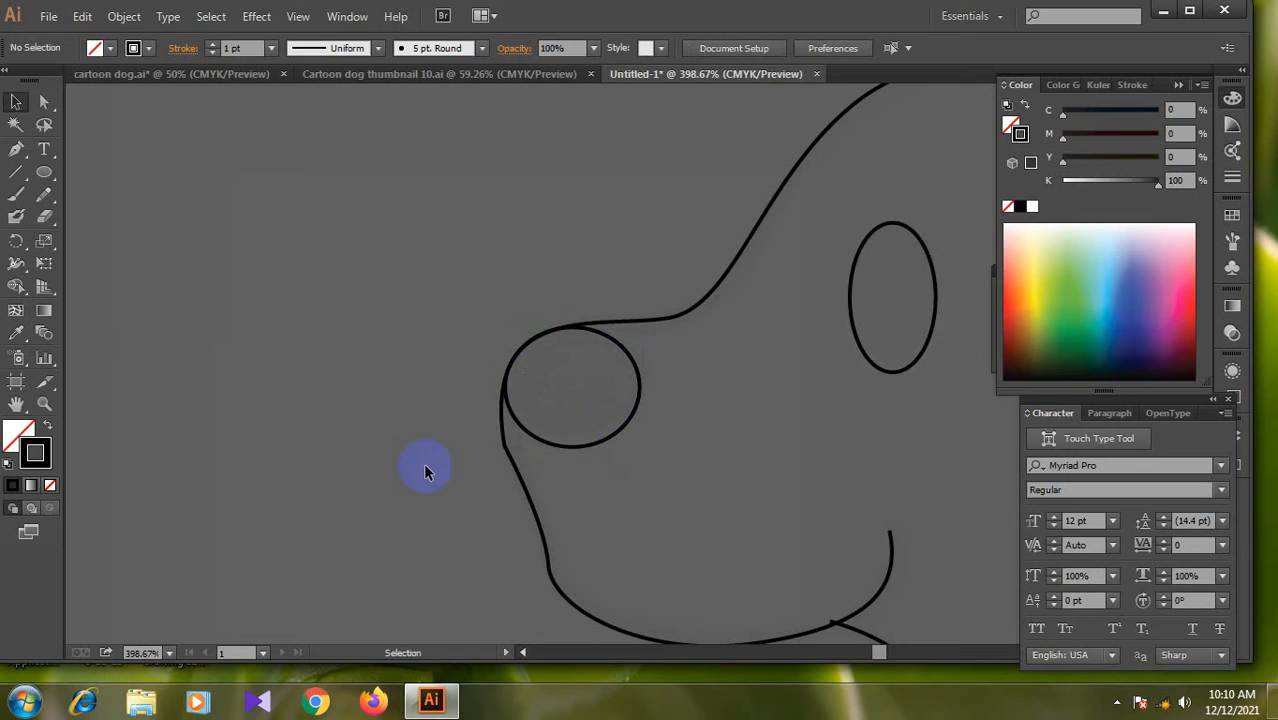
Draw the collar's curved upper edge with the Pen tool from the front of the neck to the lower ear
key("ctrl+minus")
key("ctrl+minus")
key("ctrl+minus")
left_click_drag(422, 463, 191, 329)
left_click(15, 148)
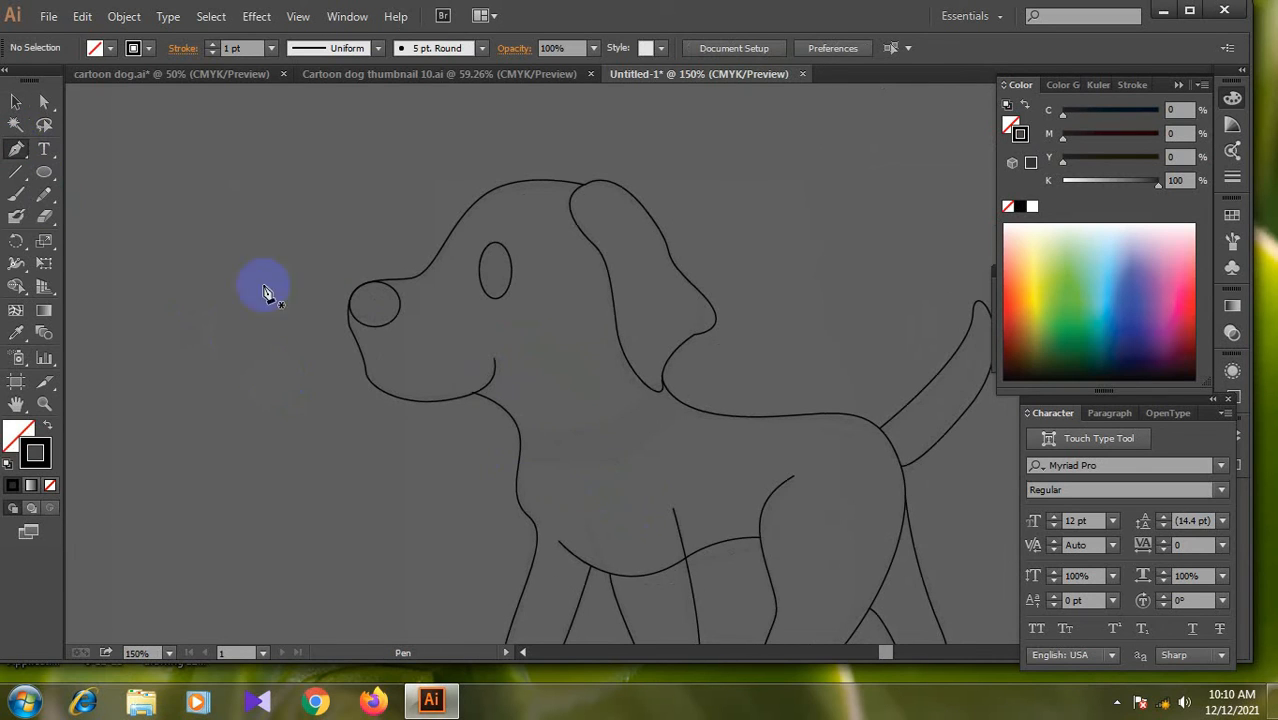
left_click(515, 426)
left_click_drag(648, 390, 701, 325)
left_click(15, 101)
left_click(15, 148)
left_click_drag(348, 357, 845, 512)
left_click_drag(771, 296, 700, 390)
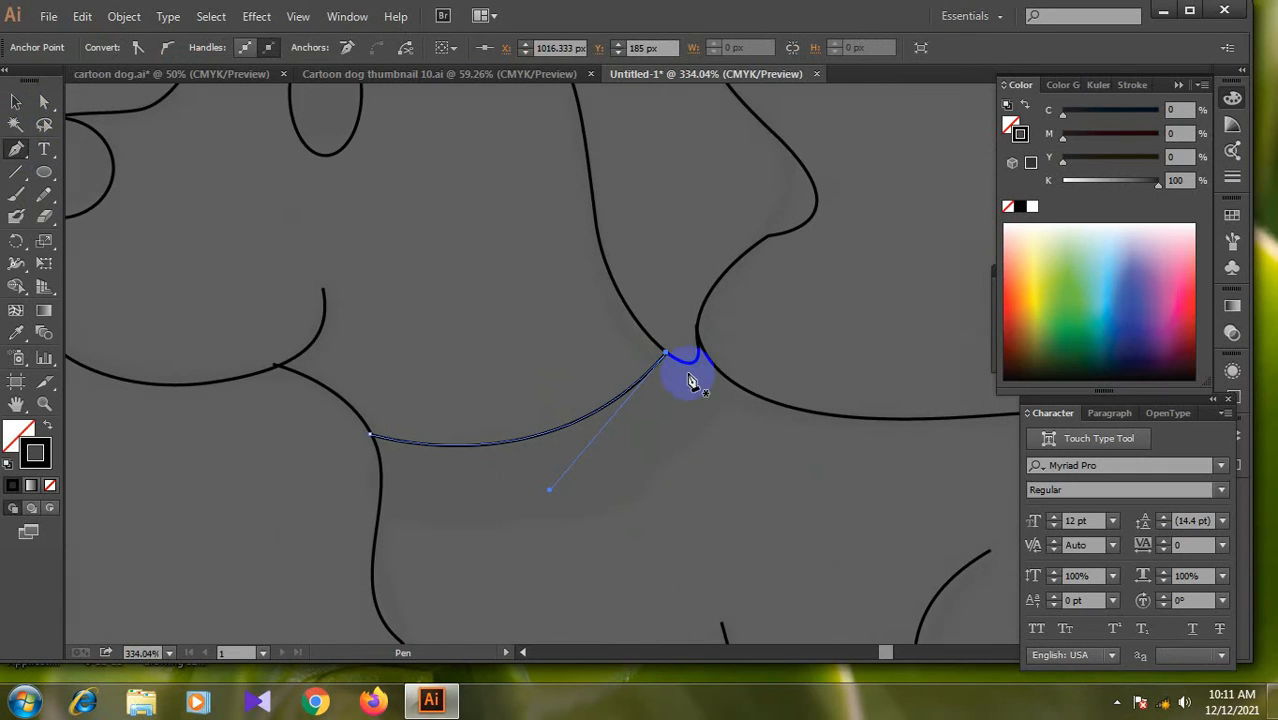
Continue the collar path around the ear tip and a short way down the back of the neck
left_click(692, 362, "ctrl")
left_click(666, 353, "ctrl")
left_click(666, 353)
left_click_drag(690, 362, 698, 338)
left_click(721, 376)
left_click_drag(733, 383, 736, 389)
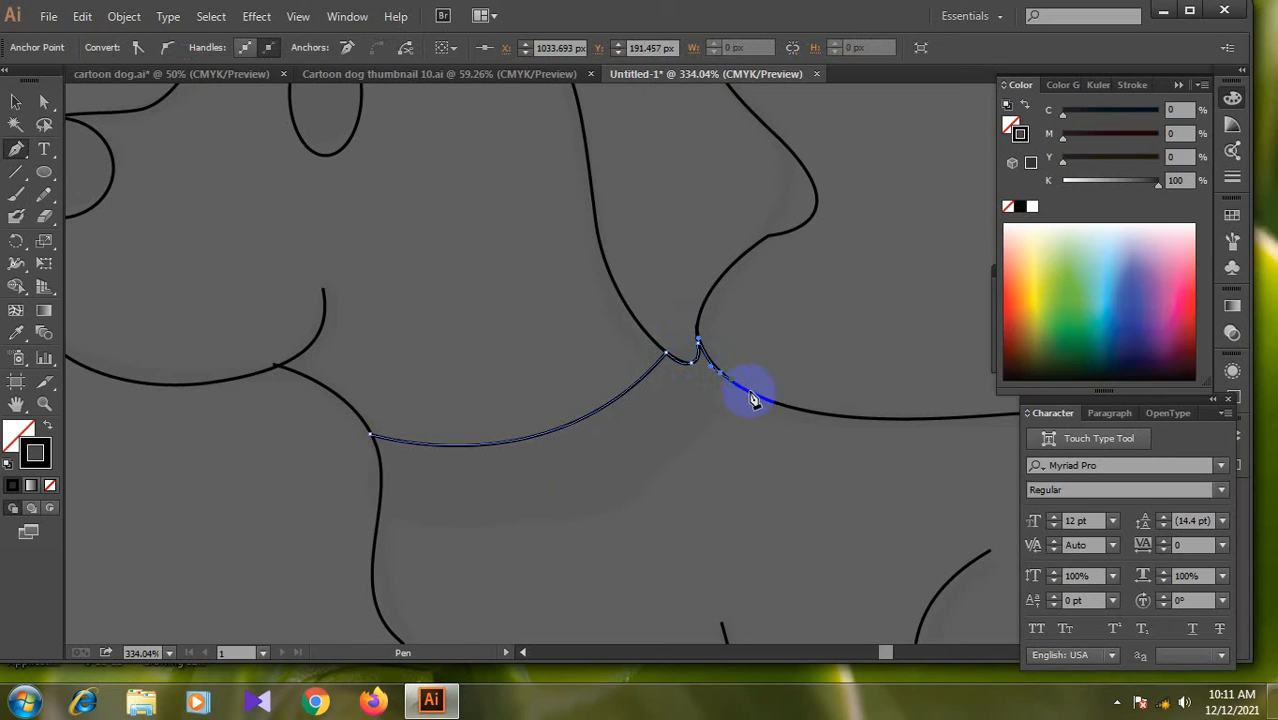
left_click(750, 394)
Draw the collar's curved lower edge to the front of the neck and close the path along its front
left_click_drag(578, 517, 504, 526)
left_click_drag(379, 516, 335, 497)
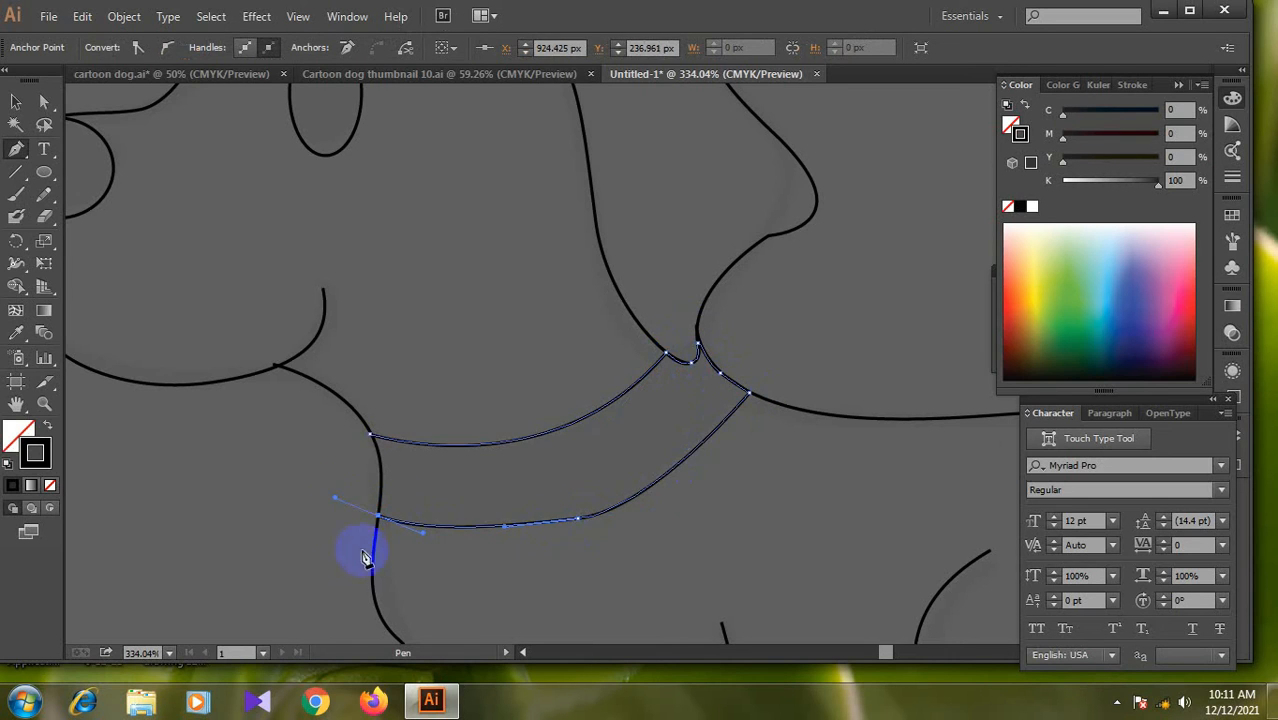
left_click(379, 514)
left_click_drag(370, 437, 355, 418)
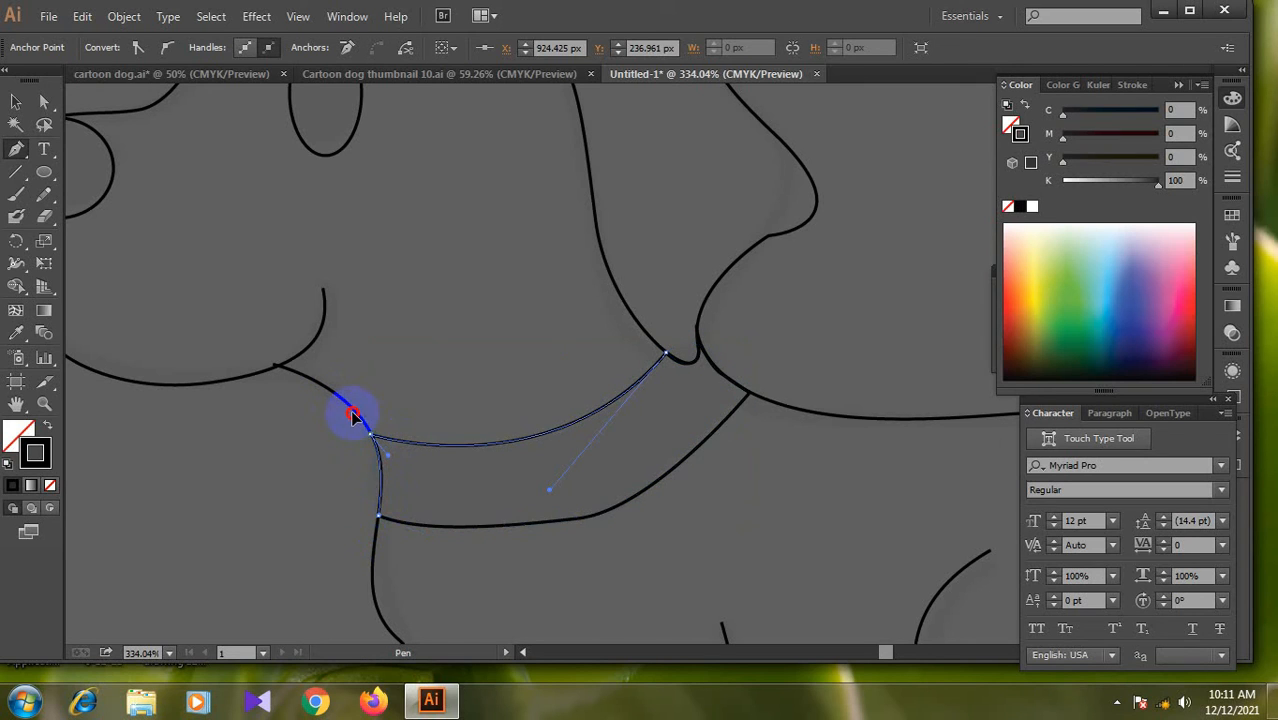
Align the upper end point of the throat line with the jaw outline
left_click(16, 101)
left_click(44, 101)
left_click(277, 370)
left_click(279, 368)
left_click(278, 434)
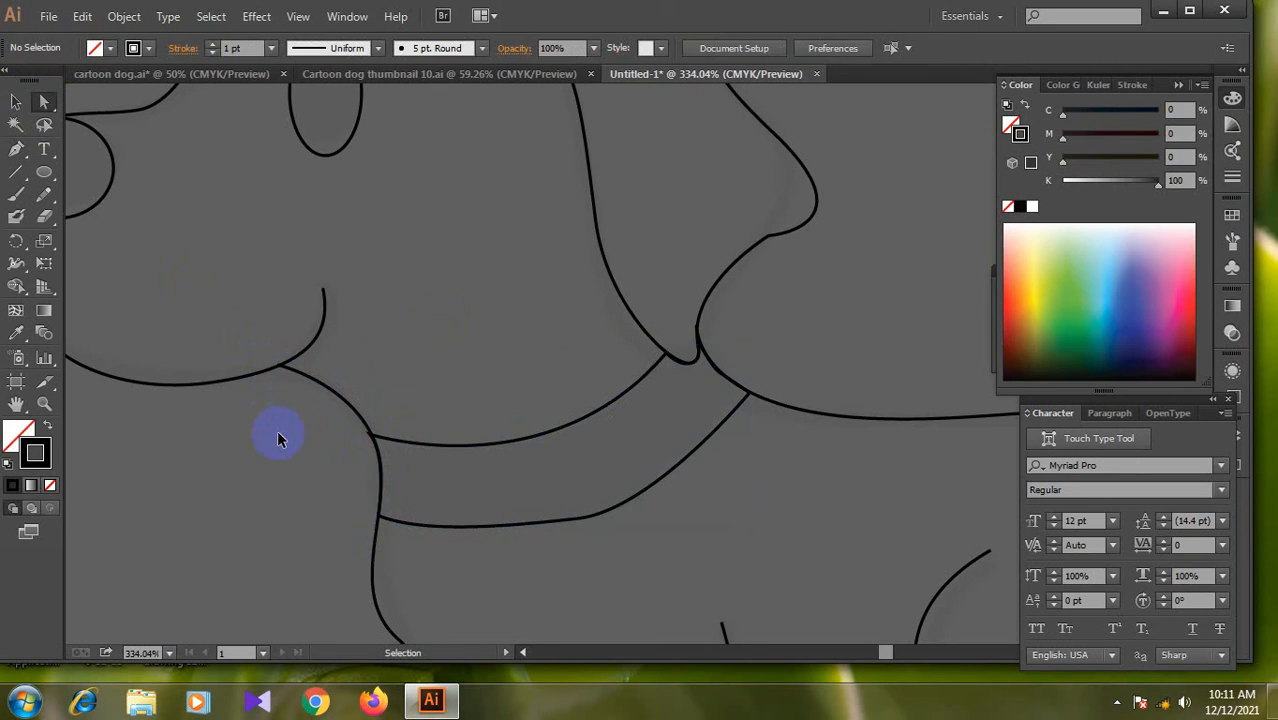
key("ctrl+minus")
key("ctrl+minus")
key("ctrl+minus")
key("ctrl+minus")
key("ctrl+minus")
left_click(16, 148)
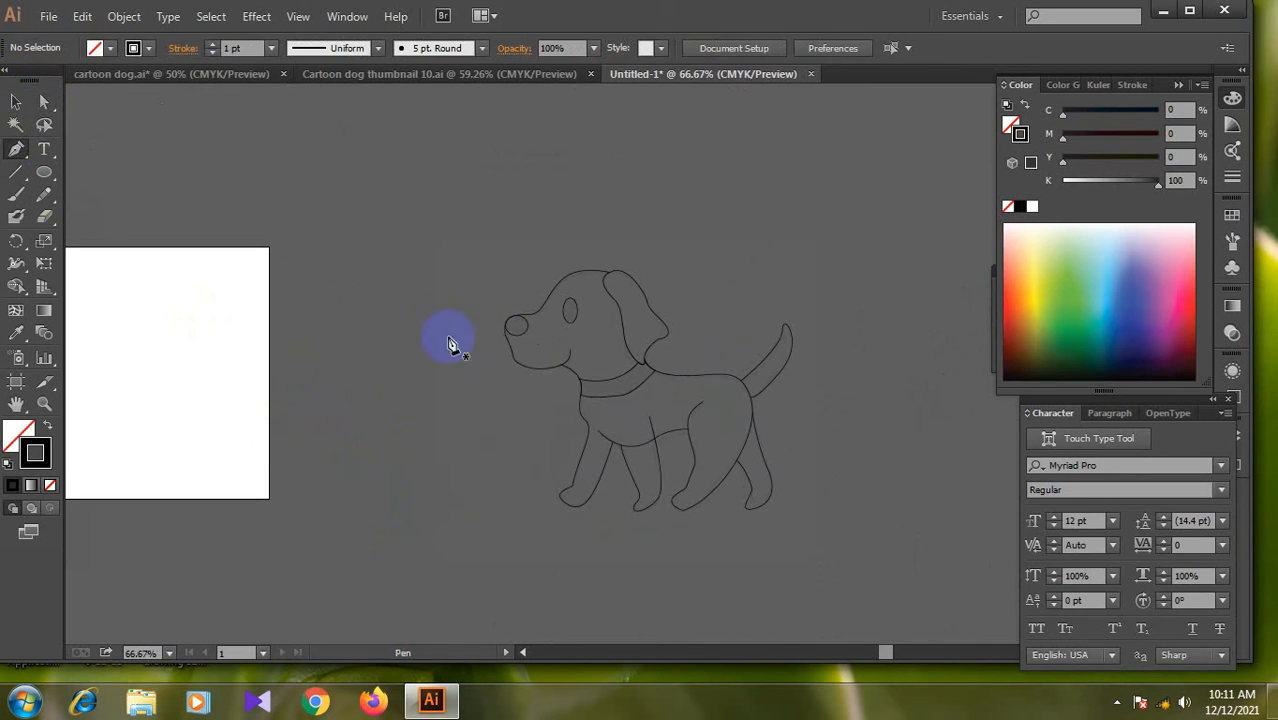
left_click(576, 365)
Thicken the forehead line, the chin line and the lower inner side of the nose with the Width tool
left_click(16, 264)
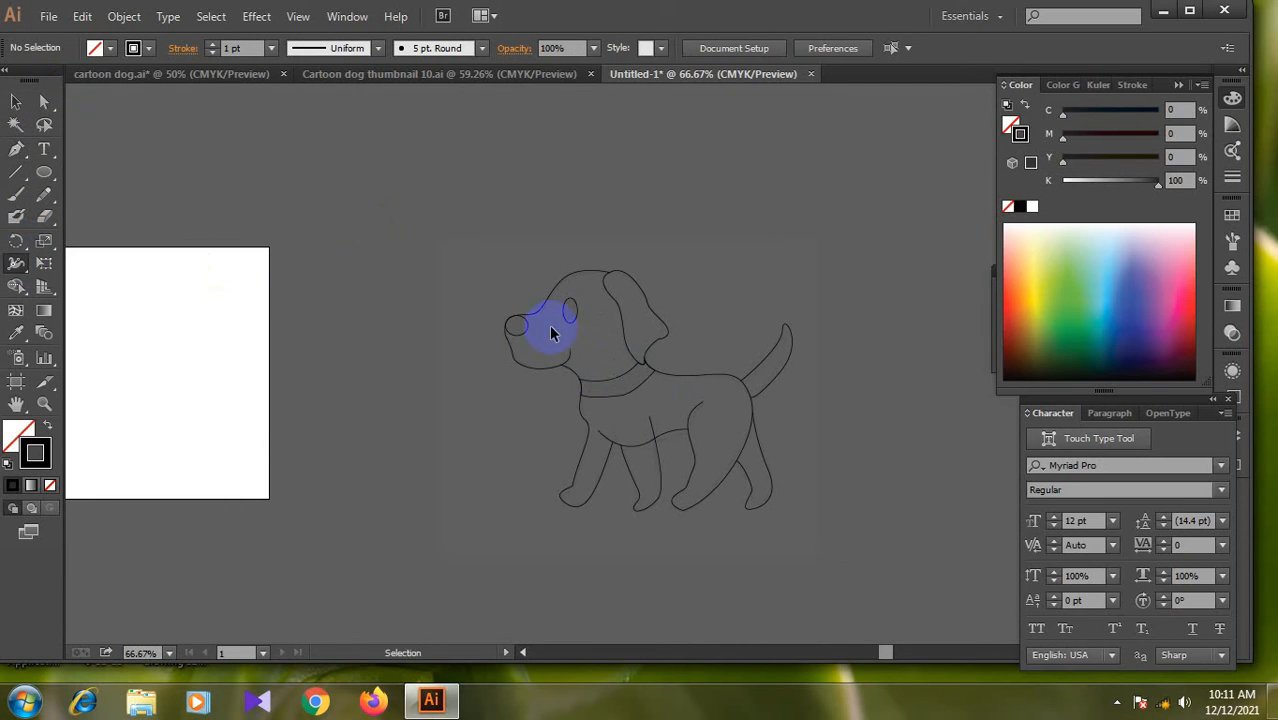
key("ctrl+0")
left_click(16, 101)
left_click(258, 336)
key("ctrl+shift+a")
left_click(16, 263)
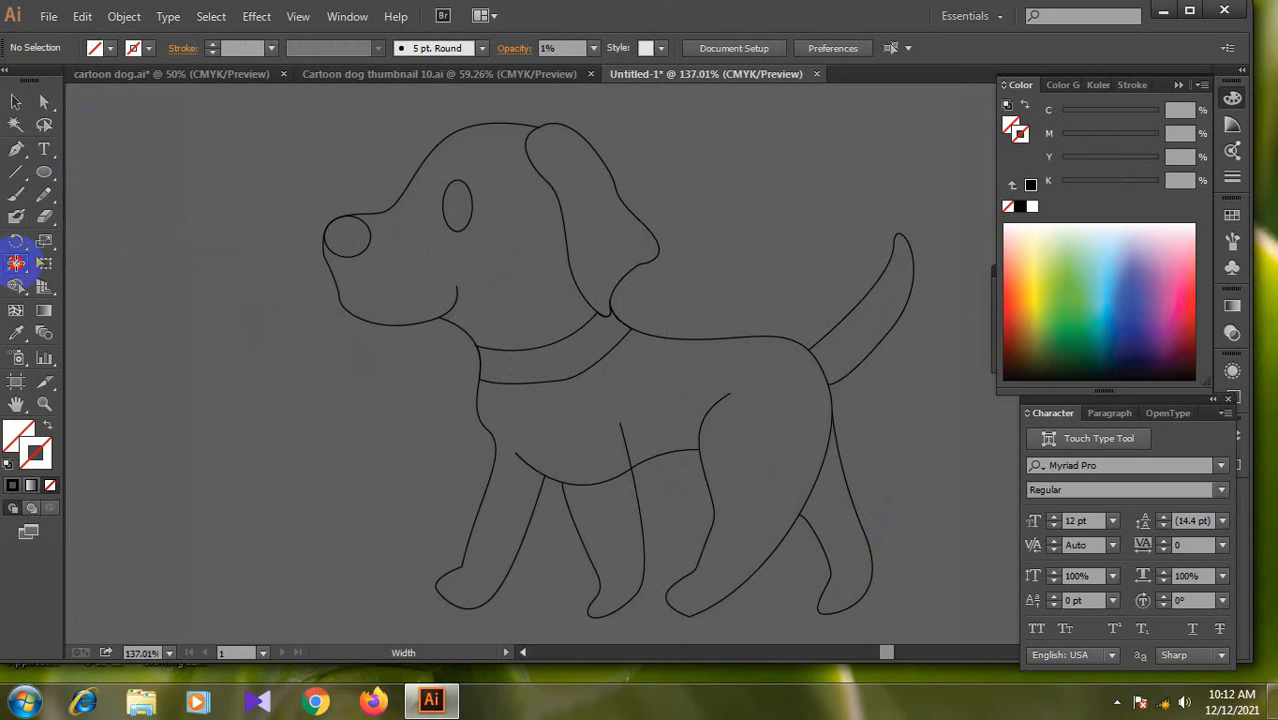
left_click_drag(428, 148, 431, 153)
left_click_drag(364, 320, 388, 357)
left_click_drag(365, 248, 380, 256)
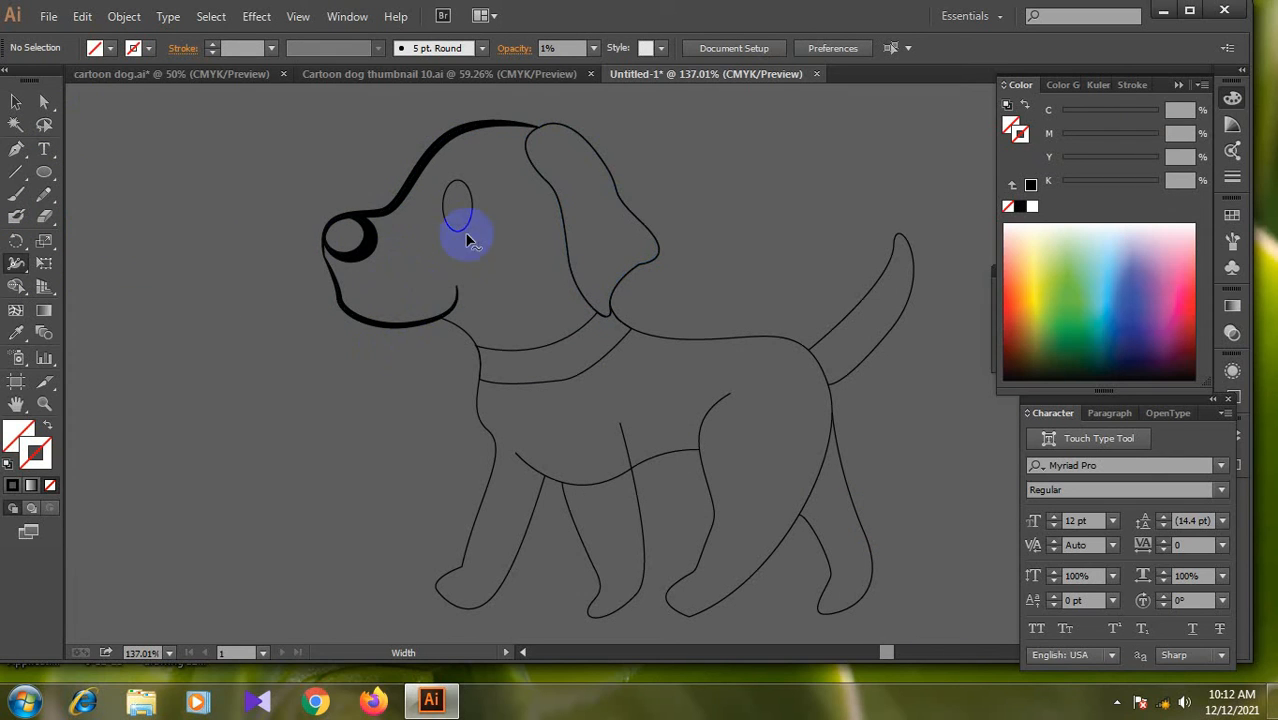
Thicken the lower part of the eye and the front and back edges of the ear with the Width tool
left_click_drag(459, 243, 464, 245)
left_click_drag(602, 151, 612, 154)
left_click_drag(561, 243, 566, 240)
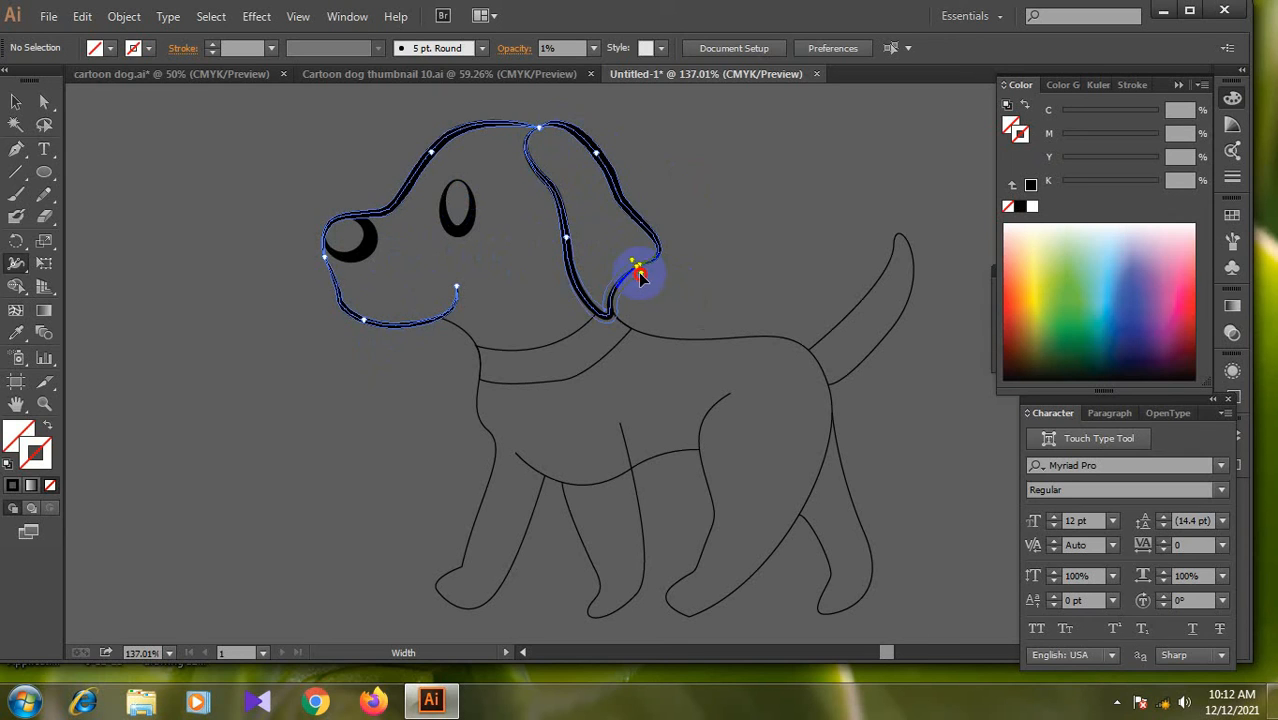
left_click_drag(635, 270, 641, 288)
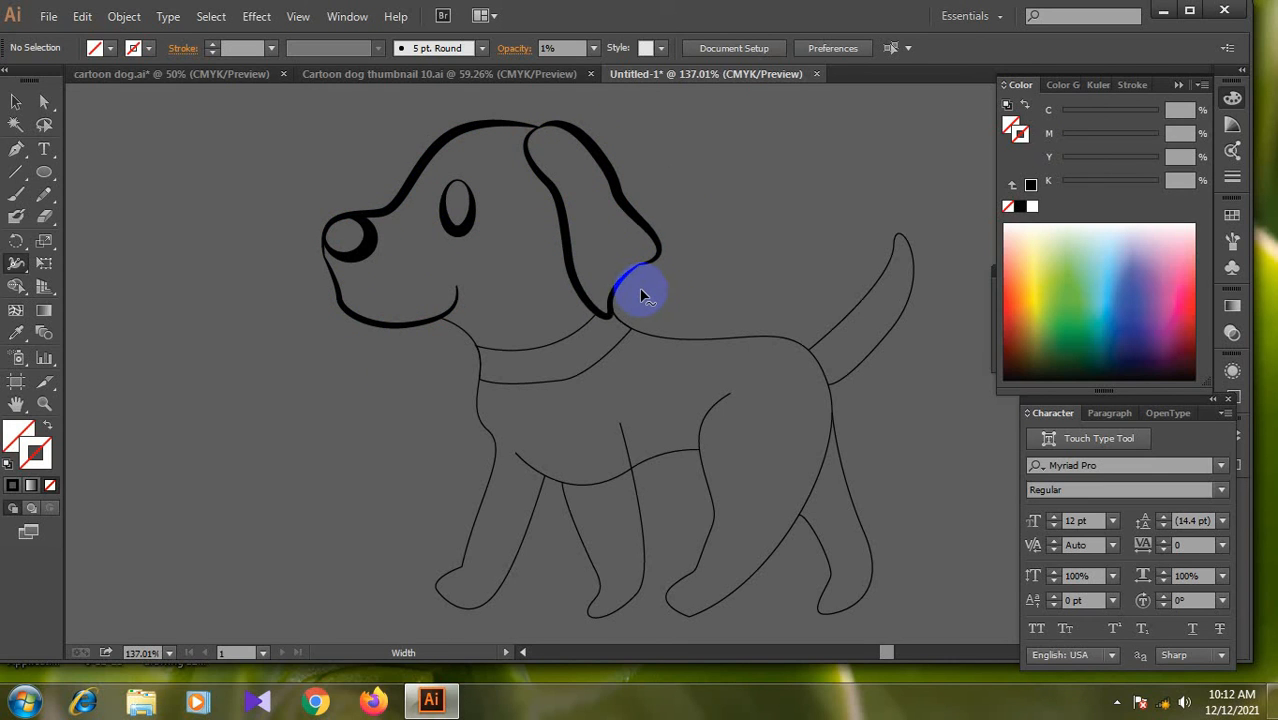
Thicken the outline along the back and rump with the Width tool, leaving the near front paw's stroke as drawn
scroll(660, 375, "down", 2)
left_click_drag(749, 264, 760, 307)
left_click_drag(446, 541, 450, 530)
key("ctrl+z")
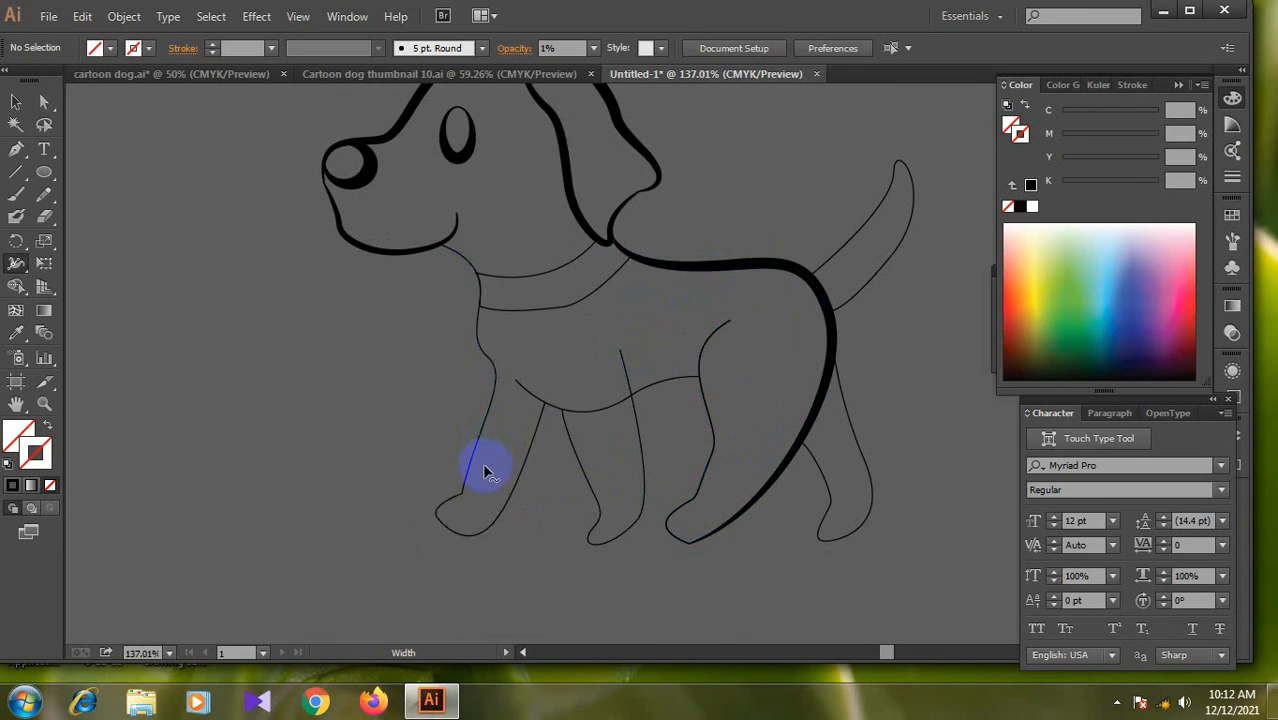
Thicken the outlines of the front legs and paws and of the far hind leg with the Width tool
left_click_drag(476, 455, 462, 450)
left_click_drag(460, 497, 451, 494)
left_click_drag(620, 542, 622, 532)
left_click_drag(874, 489, 879, 491)
Thicken the belly line, the collar edges and the tail outline with the Width tool
left_click_drag(906, 276, 818, 312)
mouse_move(560, 426)
left_mouse_down()
mouse_move(580, 449)
mouse_move(653, 456)
left_mouse_up()
left_click_drag(487, 349, 462, 313)
left_click(519, 368)
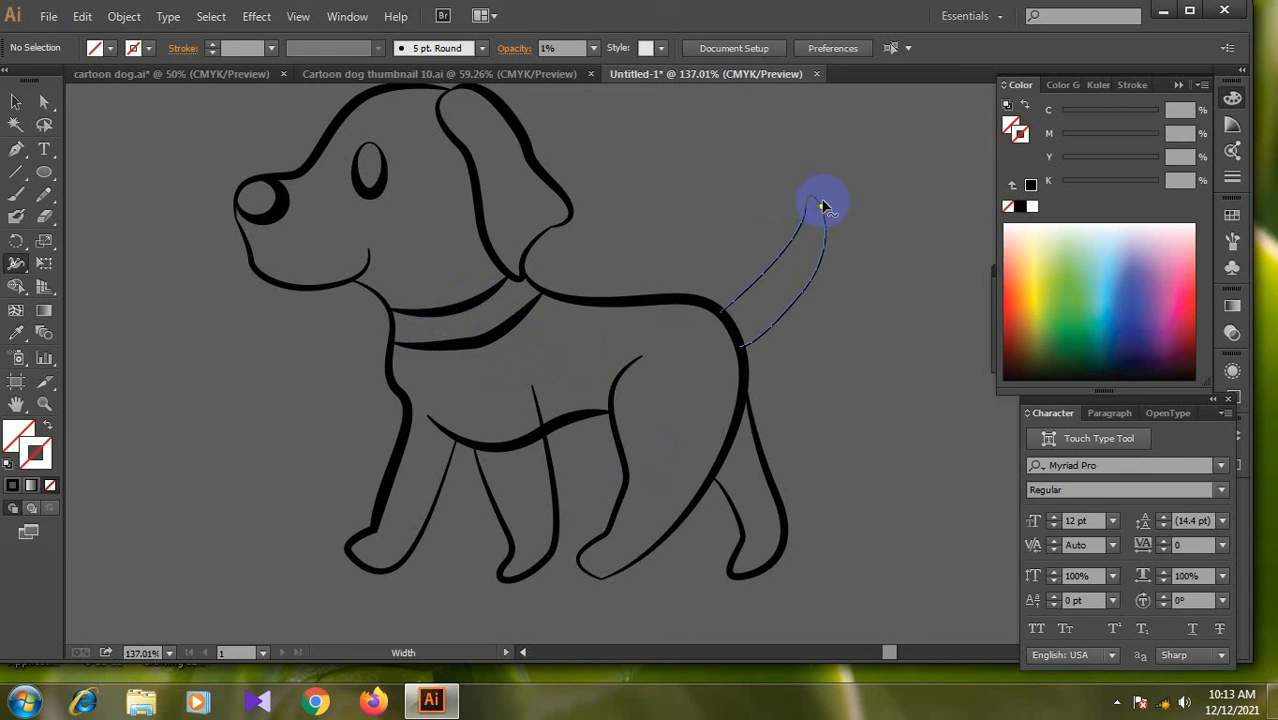
left_click_drag(815, 195, 812, 197)
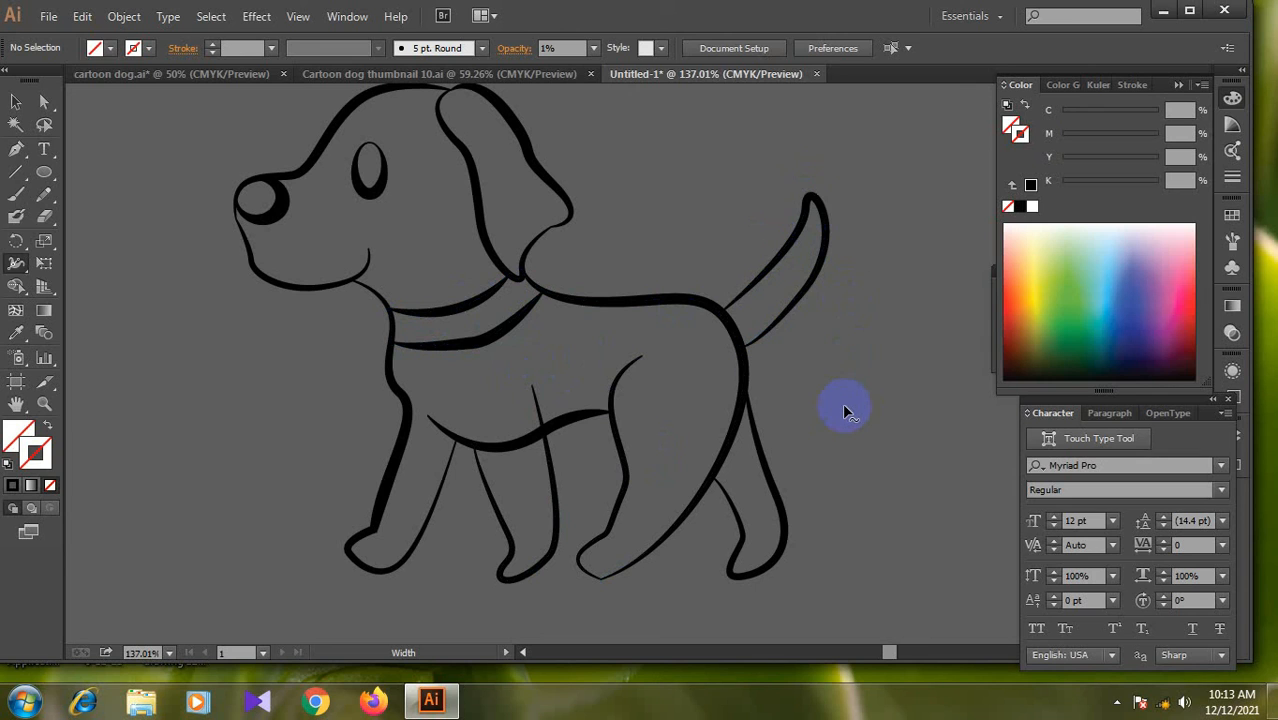
Try a rectangle enclosing the whole dog, and delete it
key("ctrl+minus")
key("ctrl+minus")
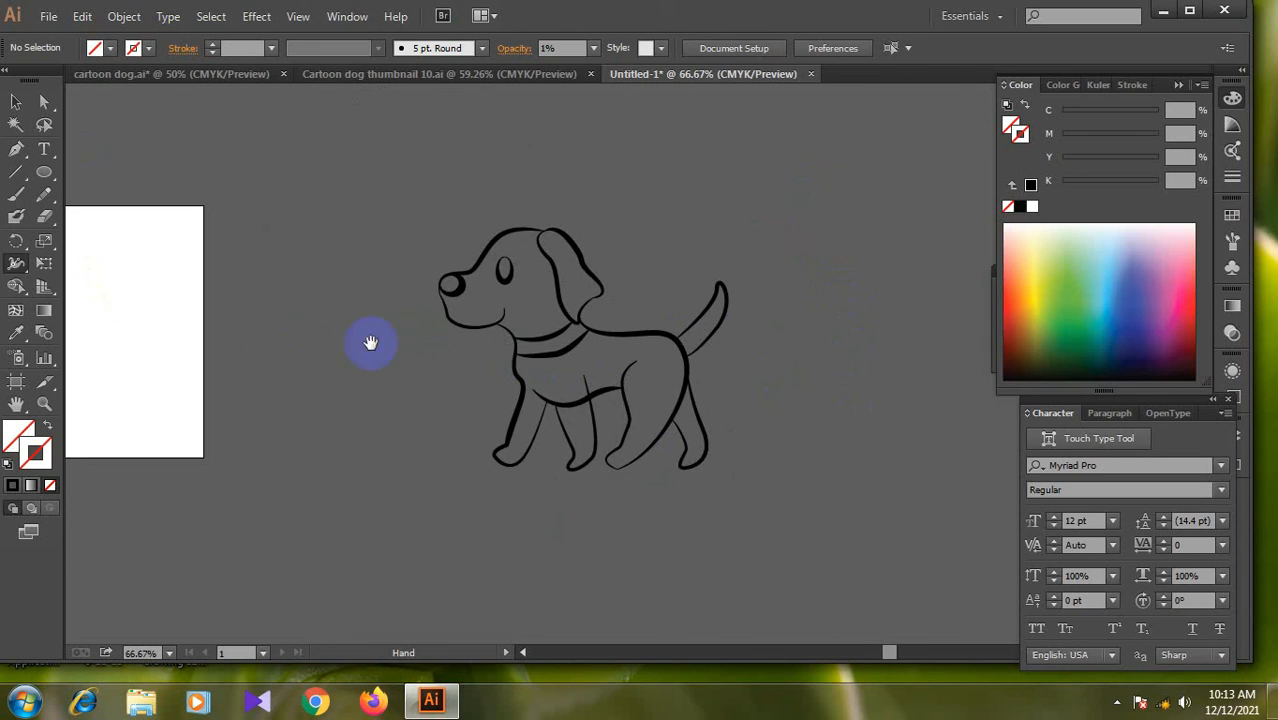
left_click_drag(371, 342, 208, 350)
left_click(44, 171)
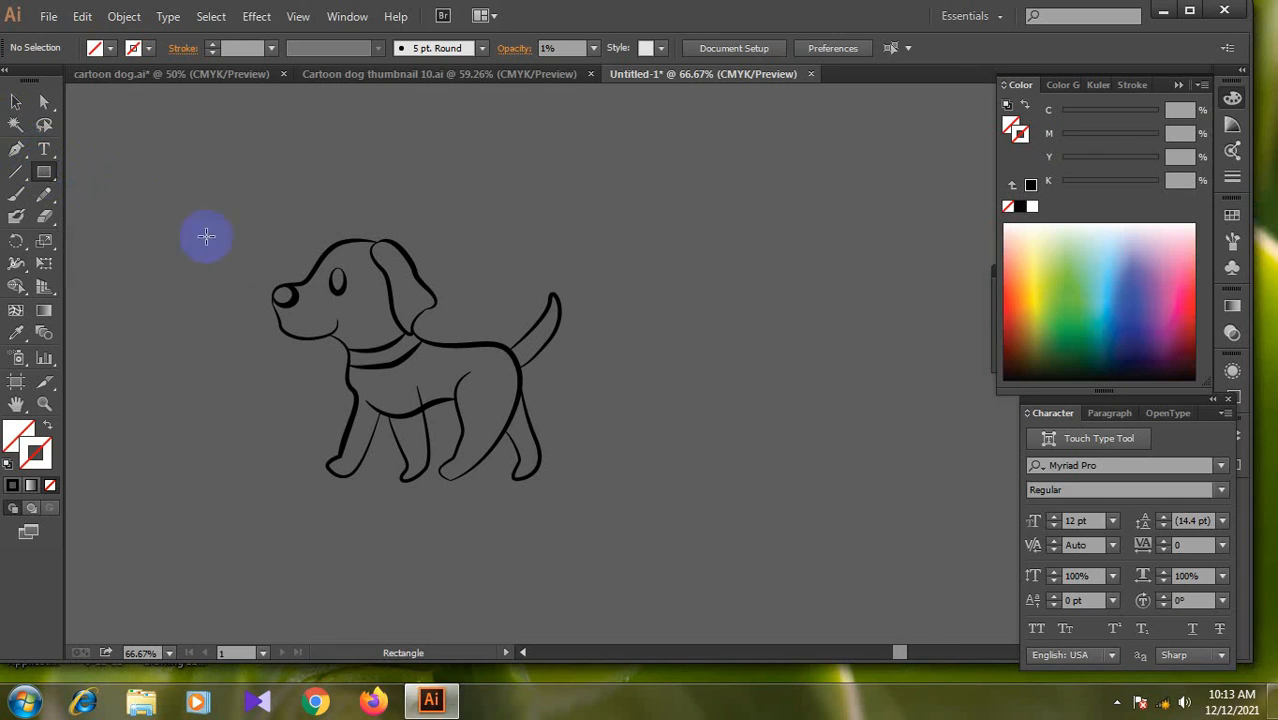
left_click_drag(153, 171, 650, 523)
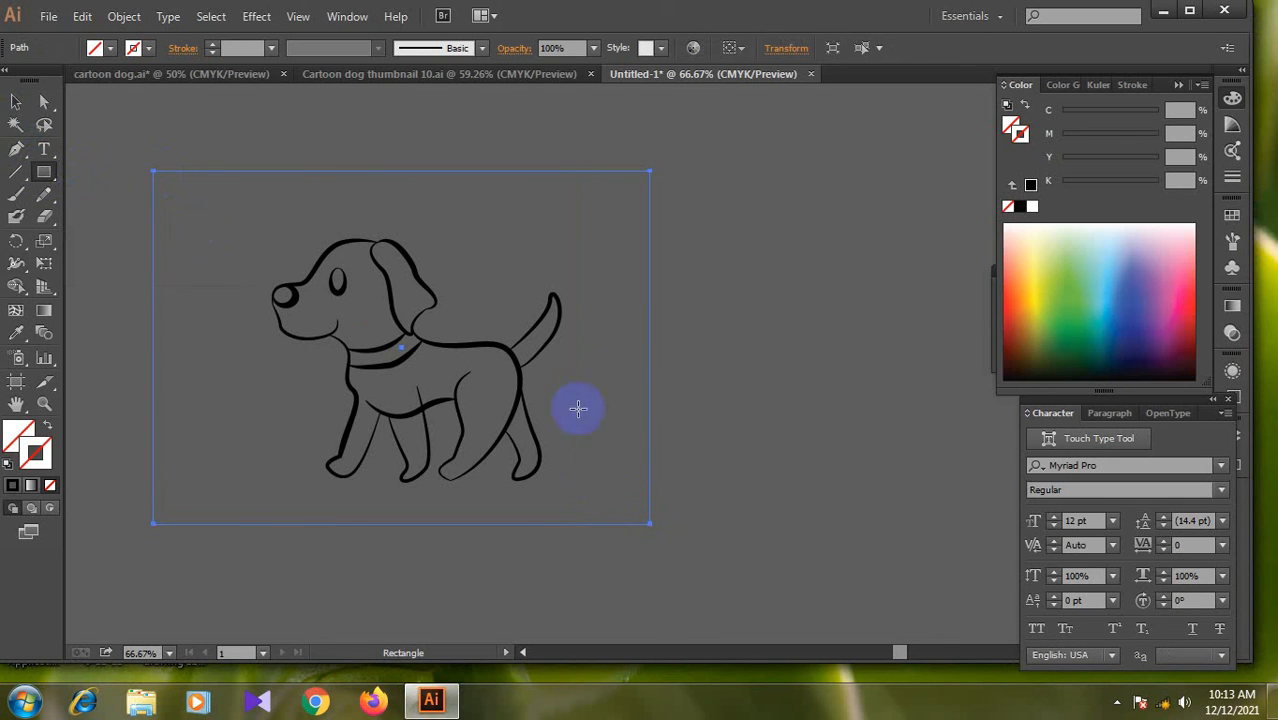
left_click(602, 442)
left_click(676, 378)
left_click(16, 102)
left_click(250, 277)
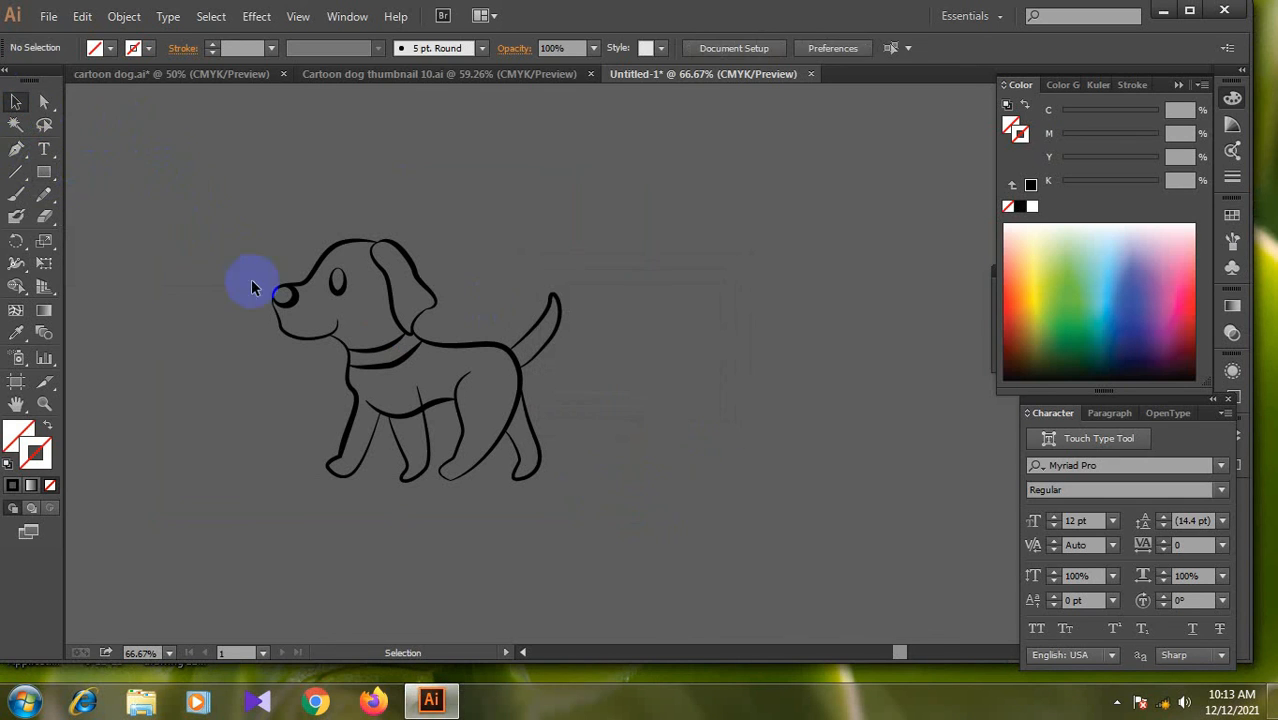
left_click_drag(633, 536, 600, 448)
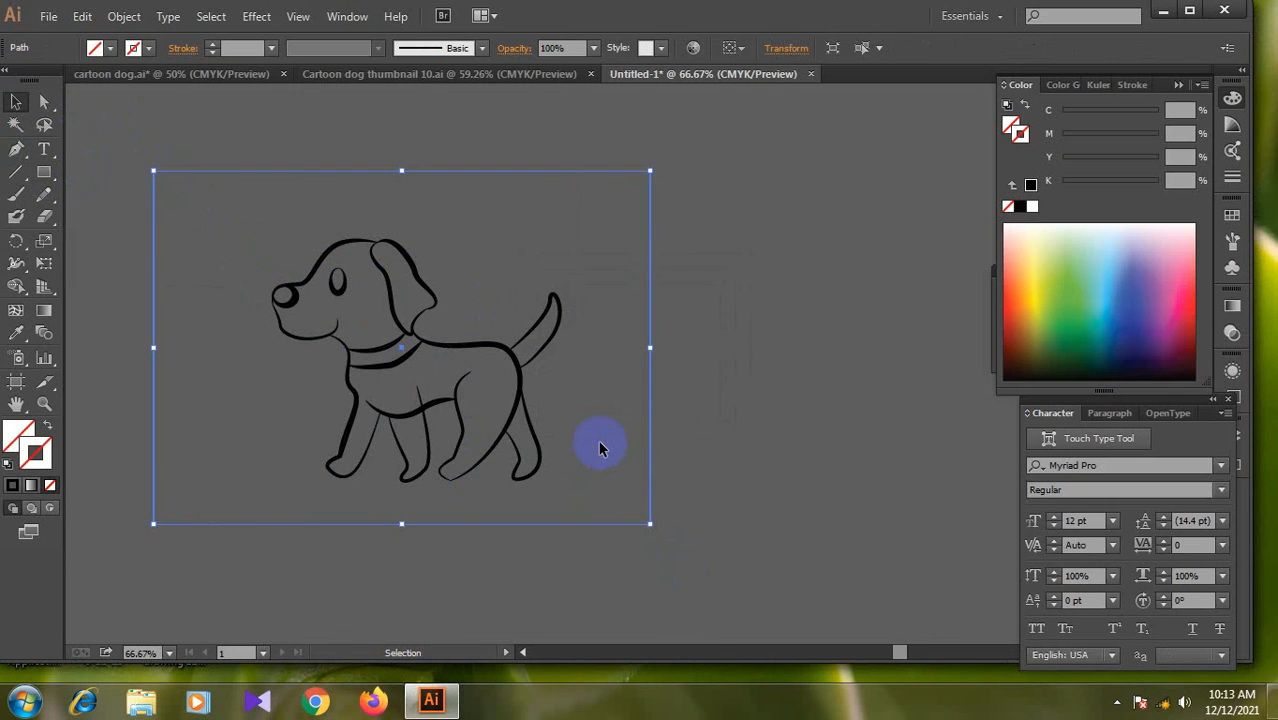
key("Delete")
key("ctrl+a")
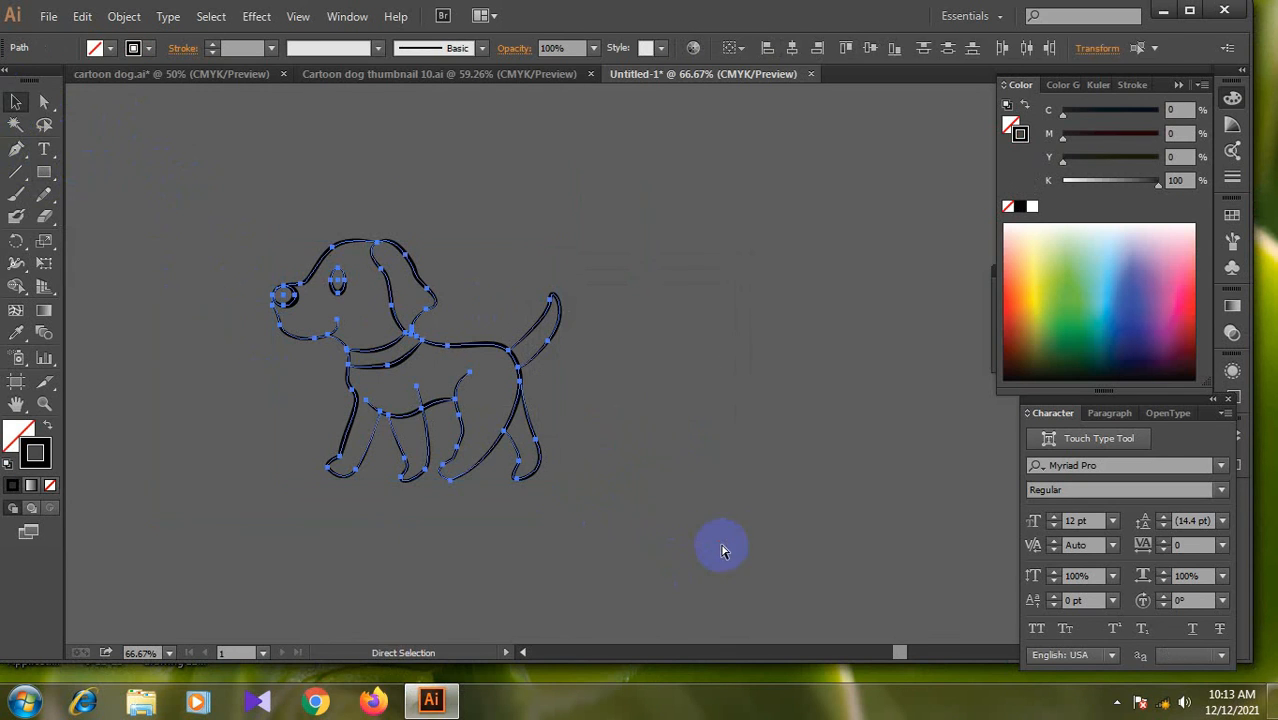
key("ctrl+shift+a")
left_click(1112, 703)
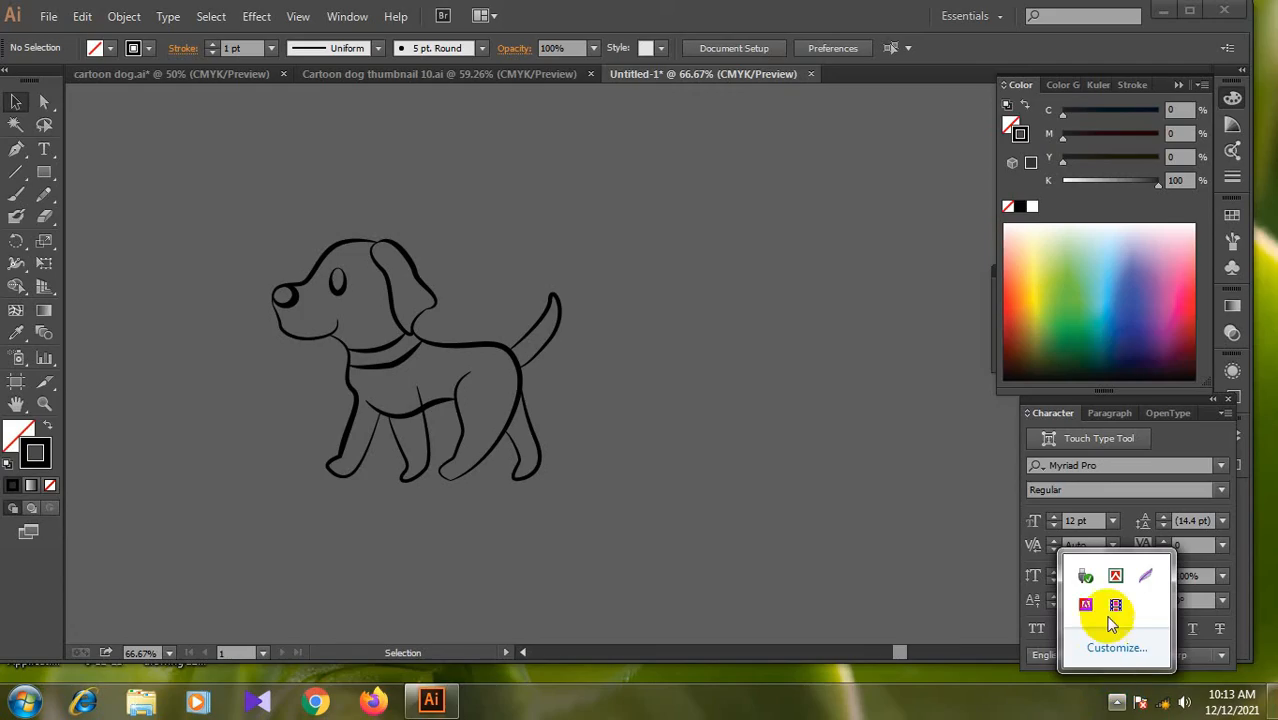